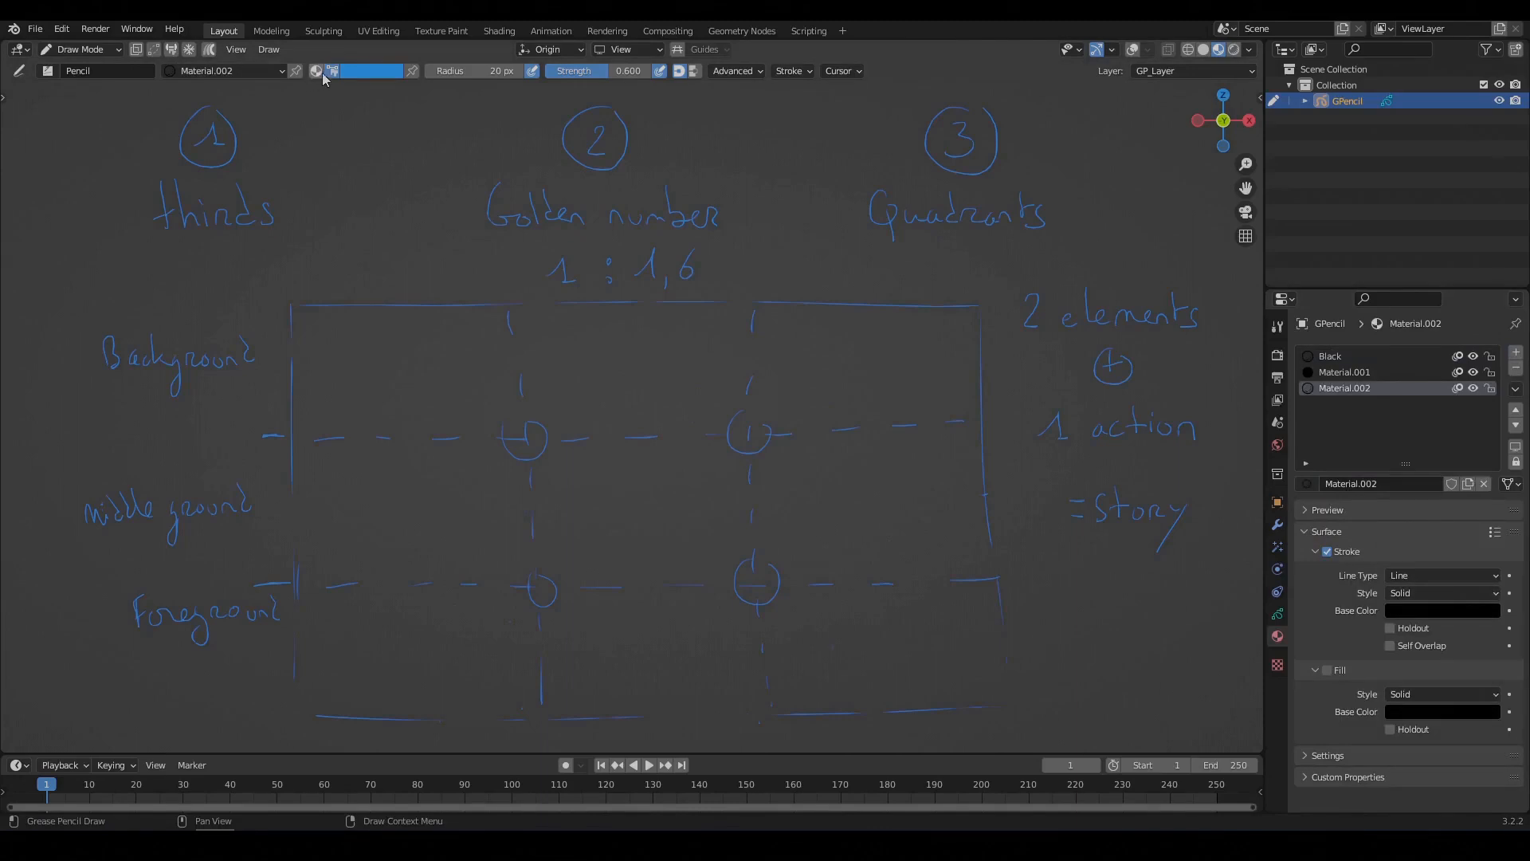
- Choose a green stroke colour and sketch a standing figure's legs and arms over the upper-right thirds intersection
left_click(366, 71)
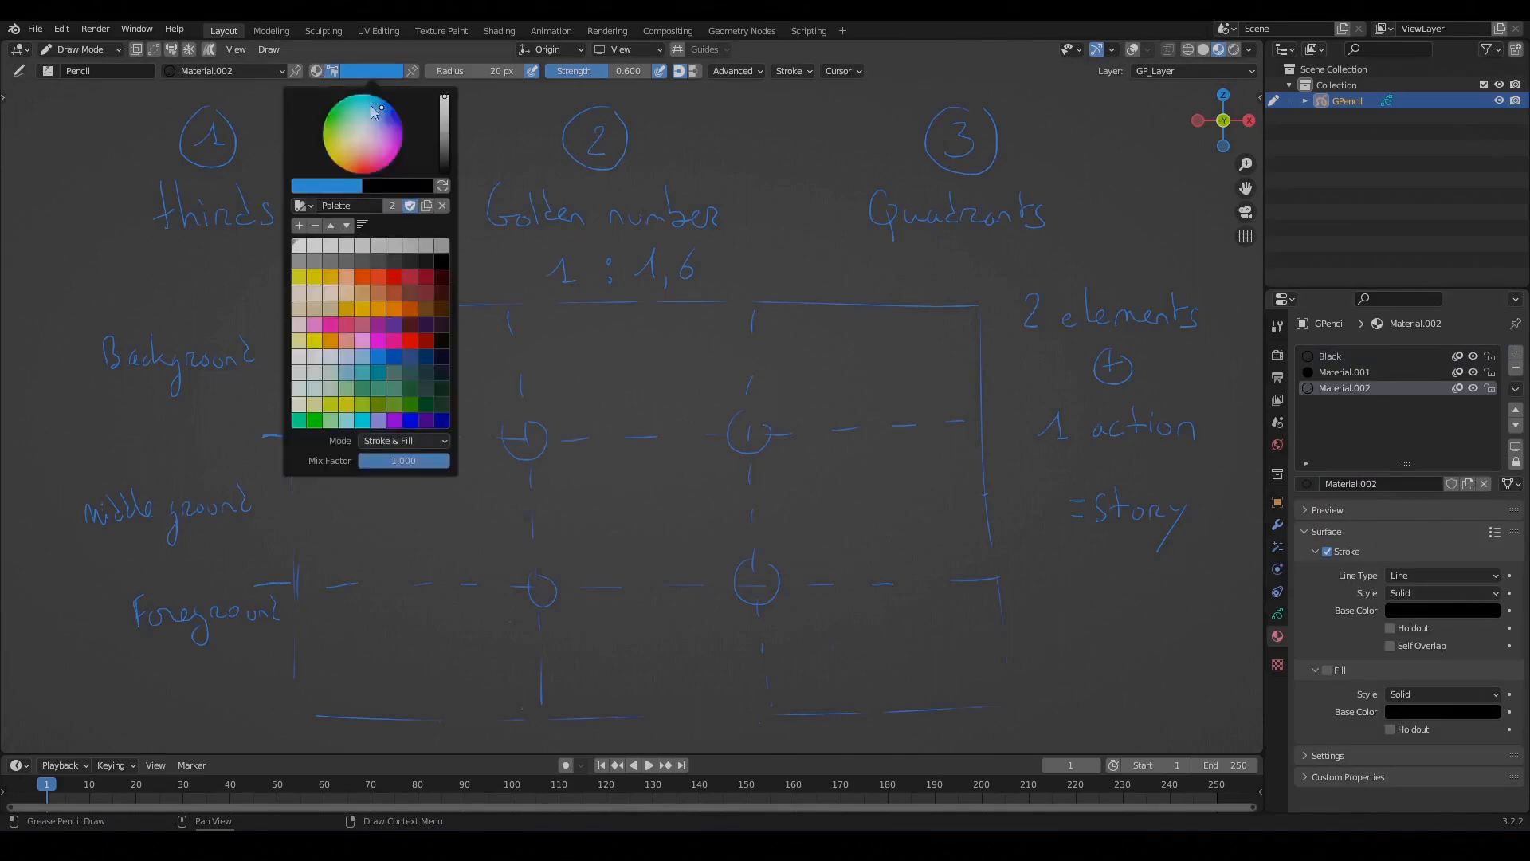
left_click(385, 393)
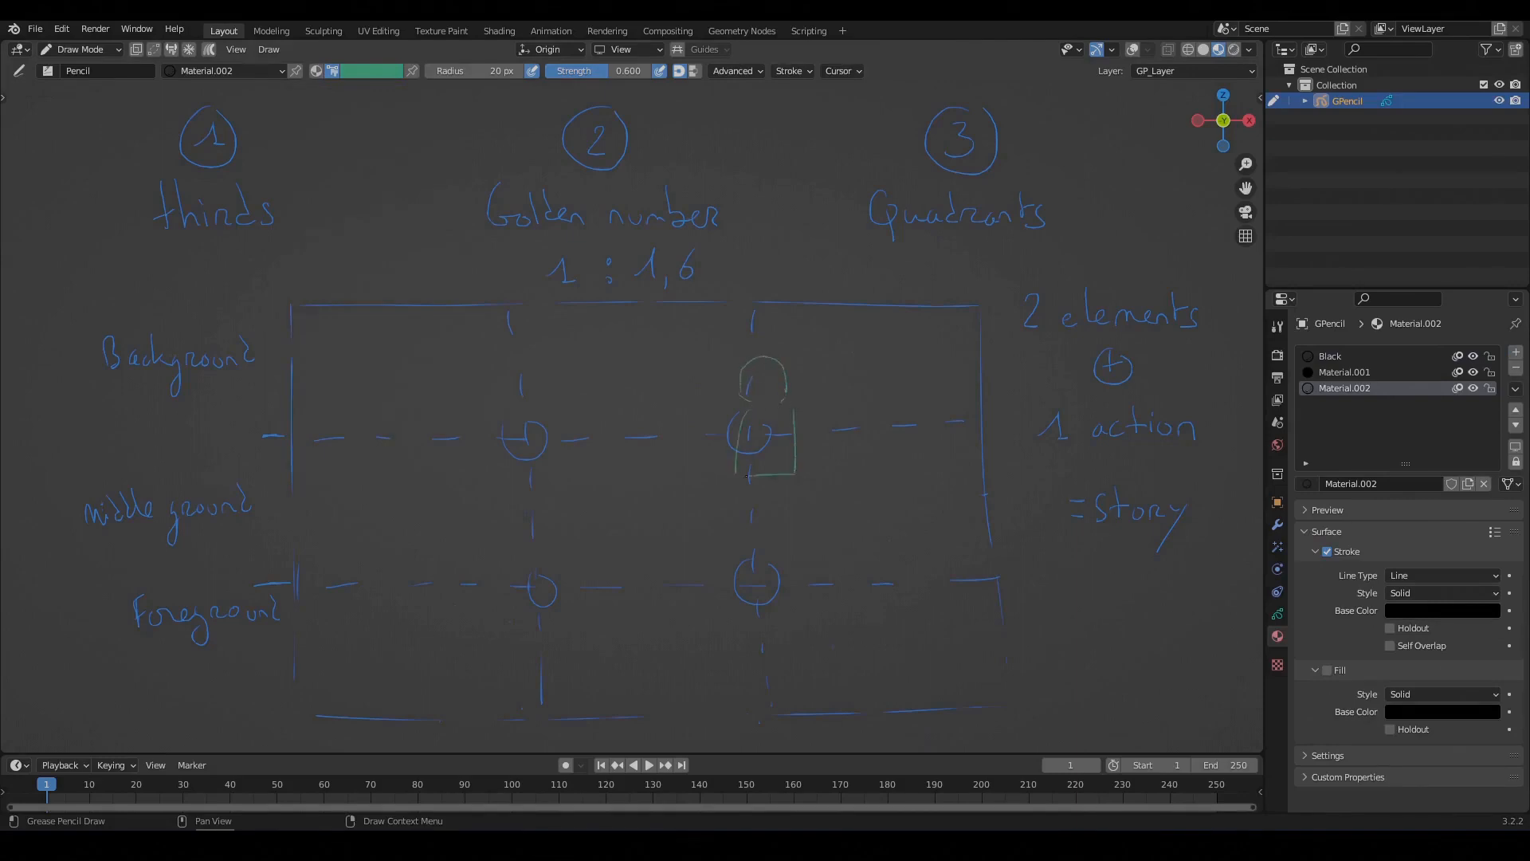
left_click_drag(743, 479, 732, 566)
left_click_drag(783, 476, 789, 560)
left_click_drag(798, 504, 797, 478)
- Sketch a burger at the lower-left thirds intersection and the edges of the table supporting it
left_click_drag(490, 576, 564, 583)
left_click_drag(505, 600, 557, 601)
left_click_drag(502, 601, 561, 600)
left_click_drag(349, 594, 499, 586)
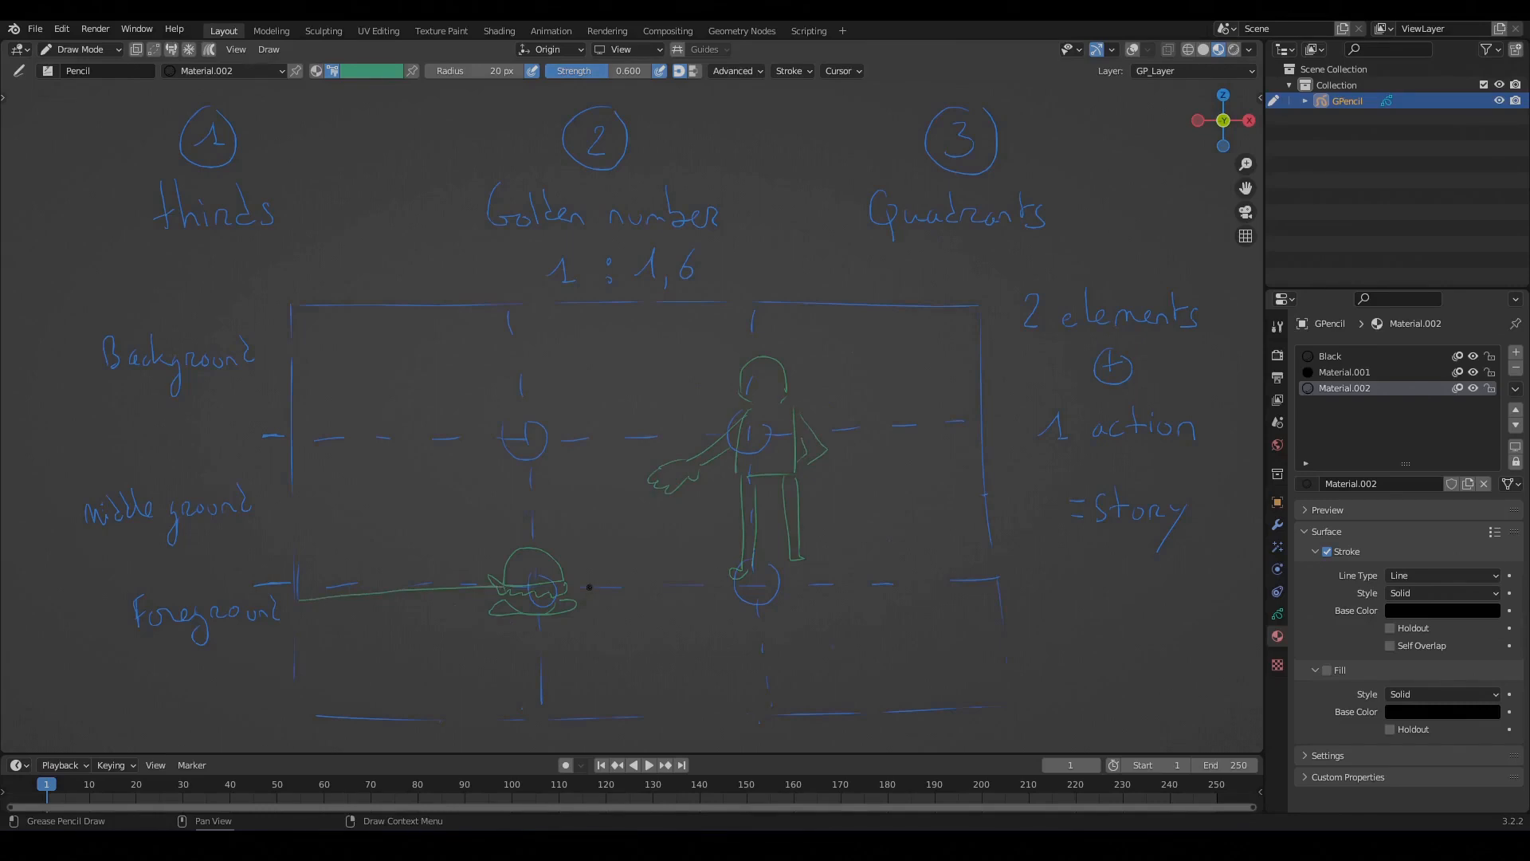
mouse_move(654, 629)
left_mouse_down()
mouse_move(311, 640)
mouse_move(635, 629)
left_mouse_up()
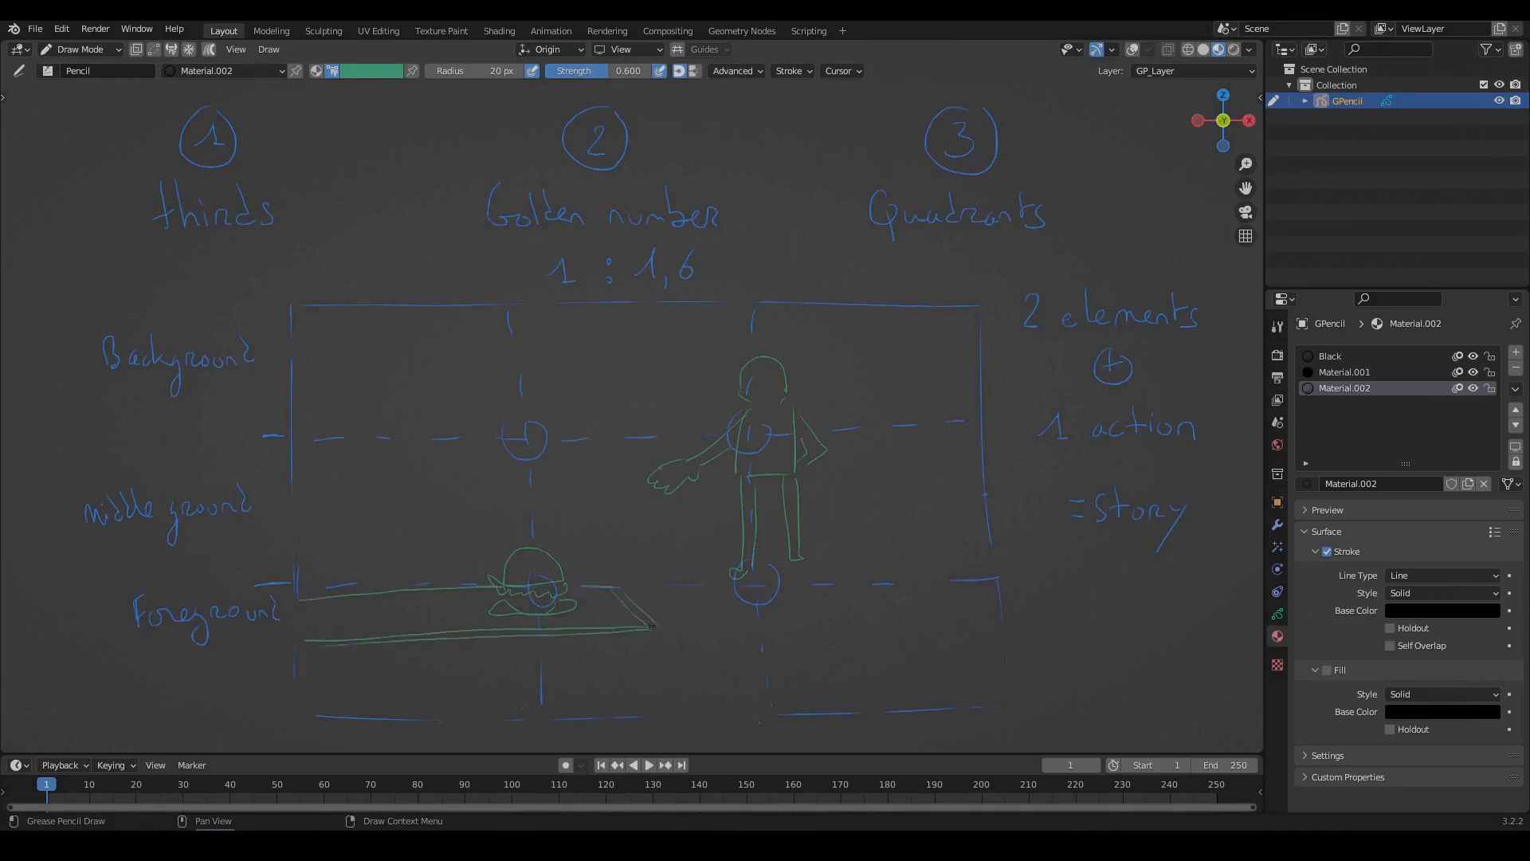
- Block in solid teal silhouettes as foreground elements at the sides of the frame
mouse_move(300, 580)
left_mouse_down()
mouse_move(462, 695)
mouse_move(446, 721)
mouse_move(304, 714)
mouse_move(297, 585)
mouse_move(322, 499)
mouse_move(335, 548)
mouse_move(394, 474)
mouse_move(398, 572)
mouse_move(438, 542)
left_mouse_up()
left_click_drag(438, 542, 442, 570)
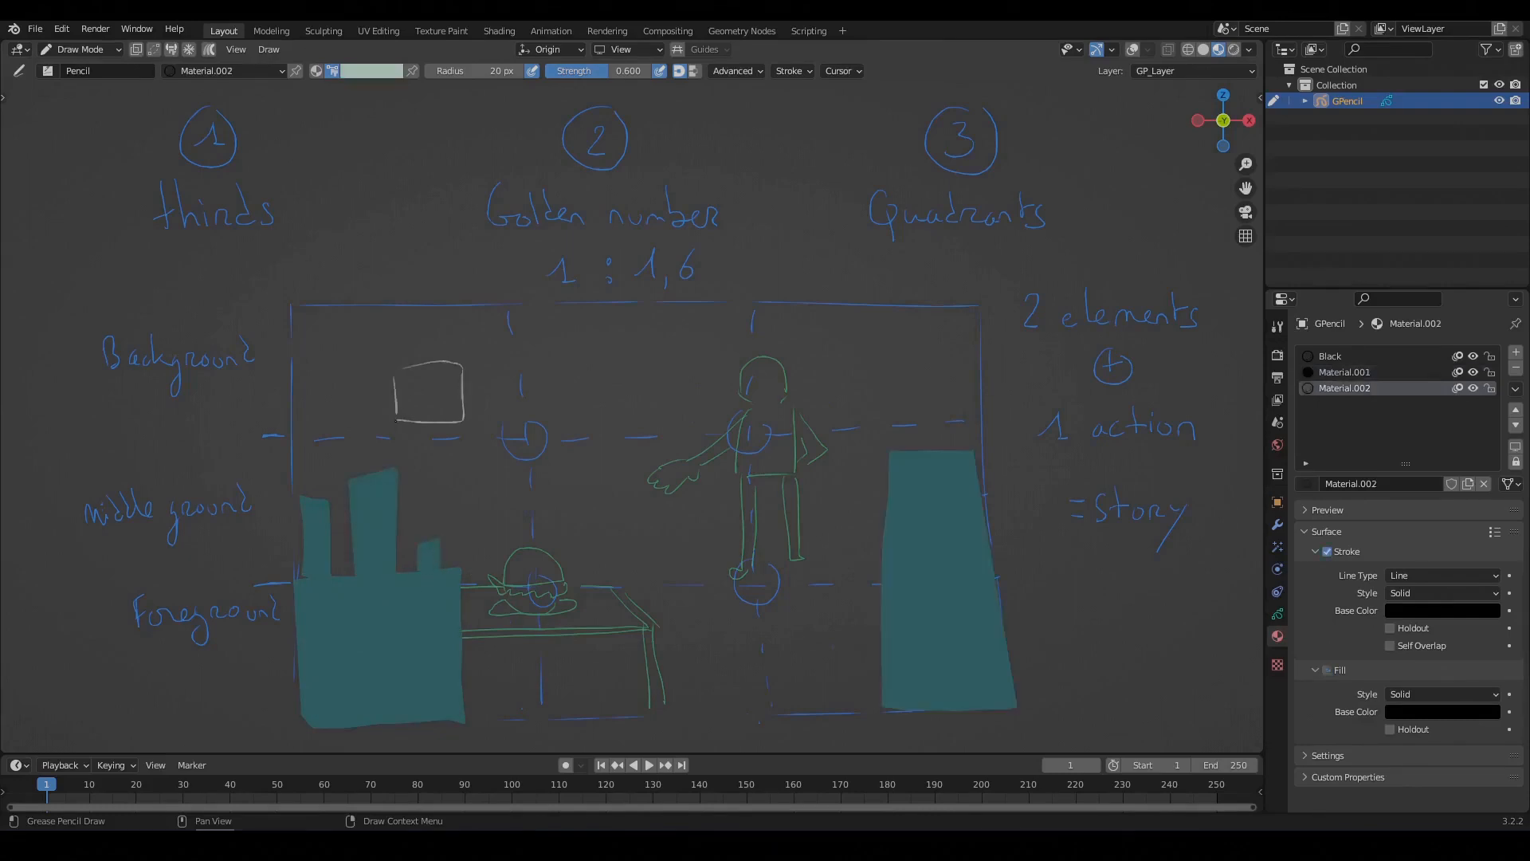
- Sketch a pale television on a small stand in the background and add the floor line beneath it
left_click_drag(426, 371, 422, 396)
mouse_move(355, 425)
left_mouse_down()
mouse_move(482, 421)
mouse_move(485, 462)
left_mouse_up()
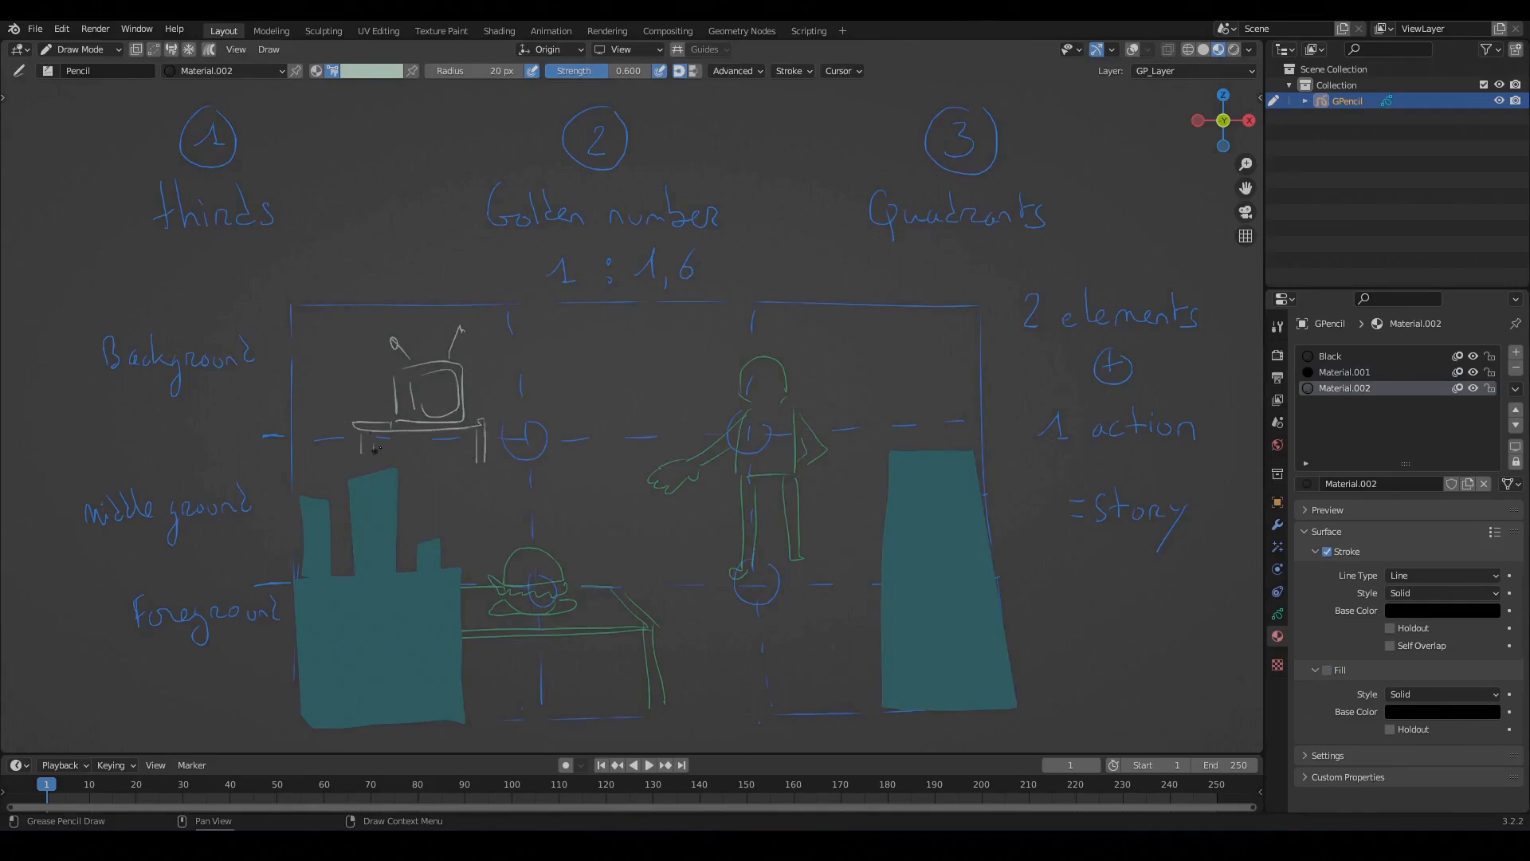
left_click_drag(290, 456, 446, 448)
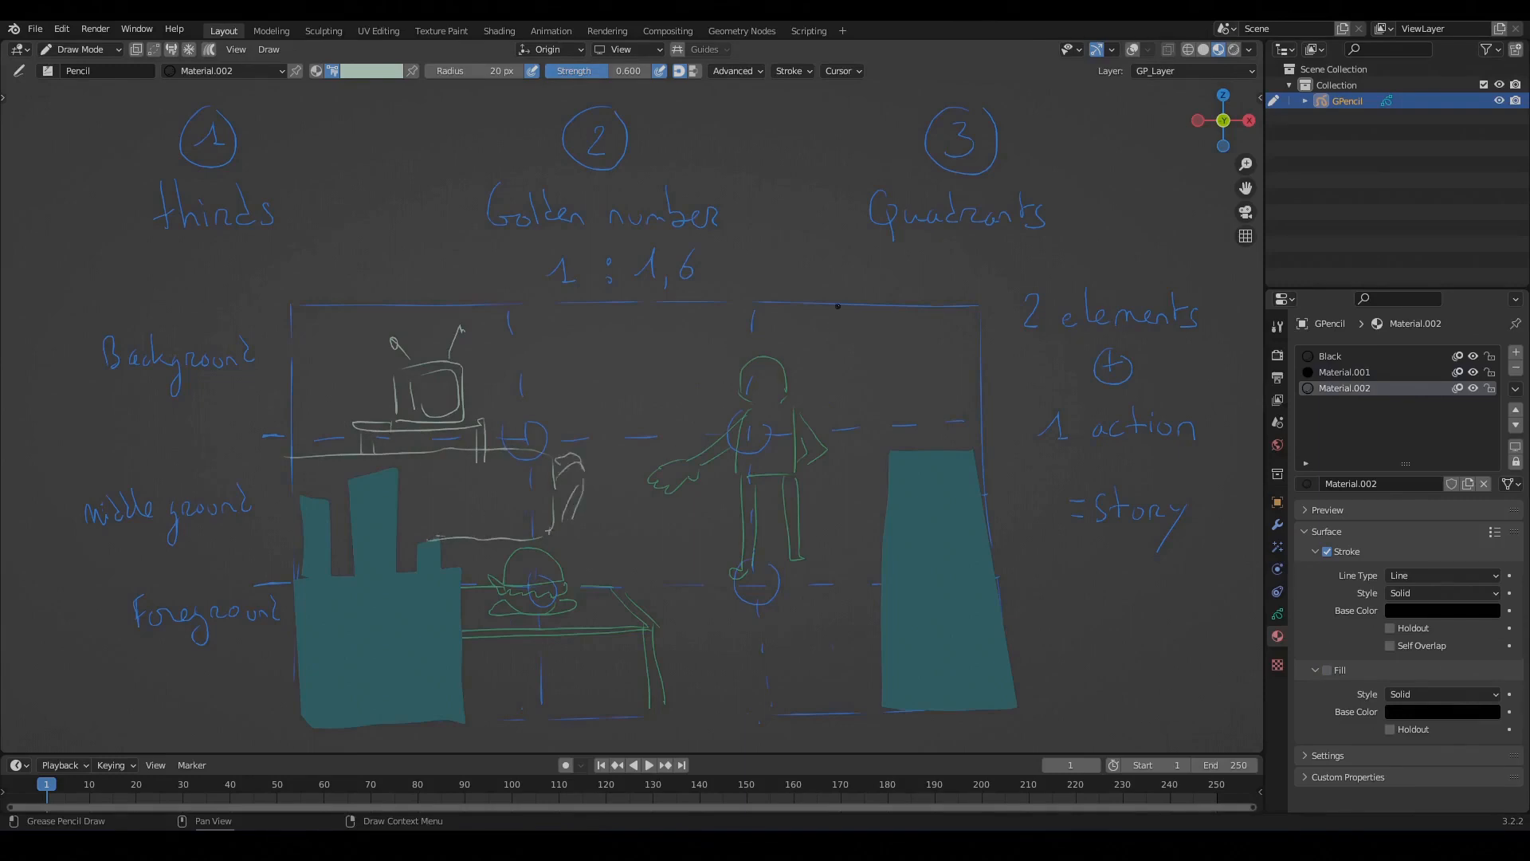
- Sketch a window behind the figure's shoulder in the background and mark it with orange light rays
left_click_drag(837, 306, 900, 401)
mouse_move(916, 308)
left_mouse_down()
mouse_move(916, 397)
mouse_move(838, 397)
left_mouse_up()
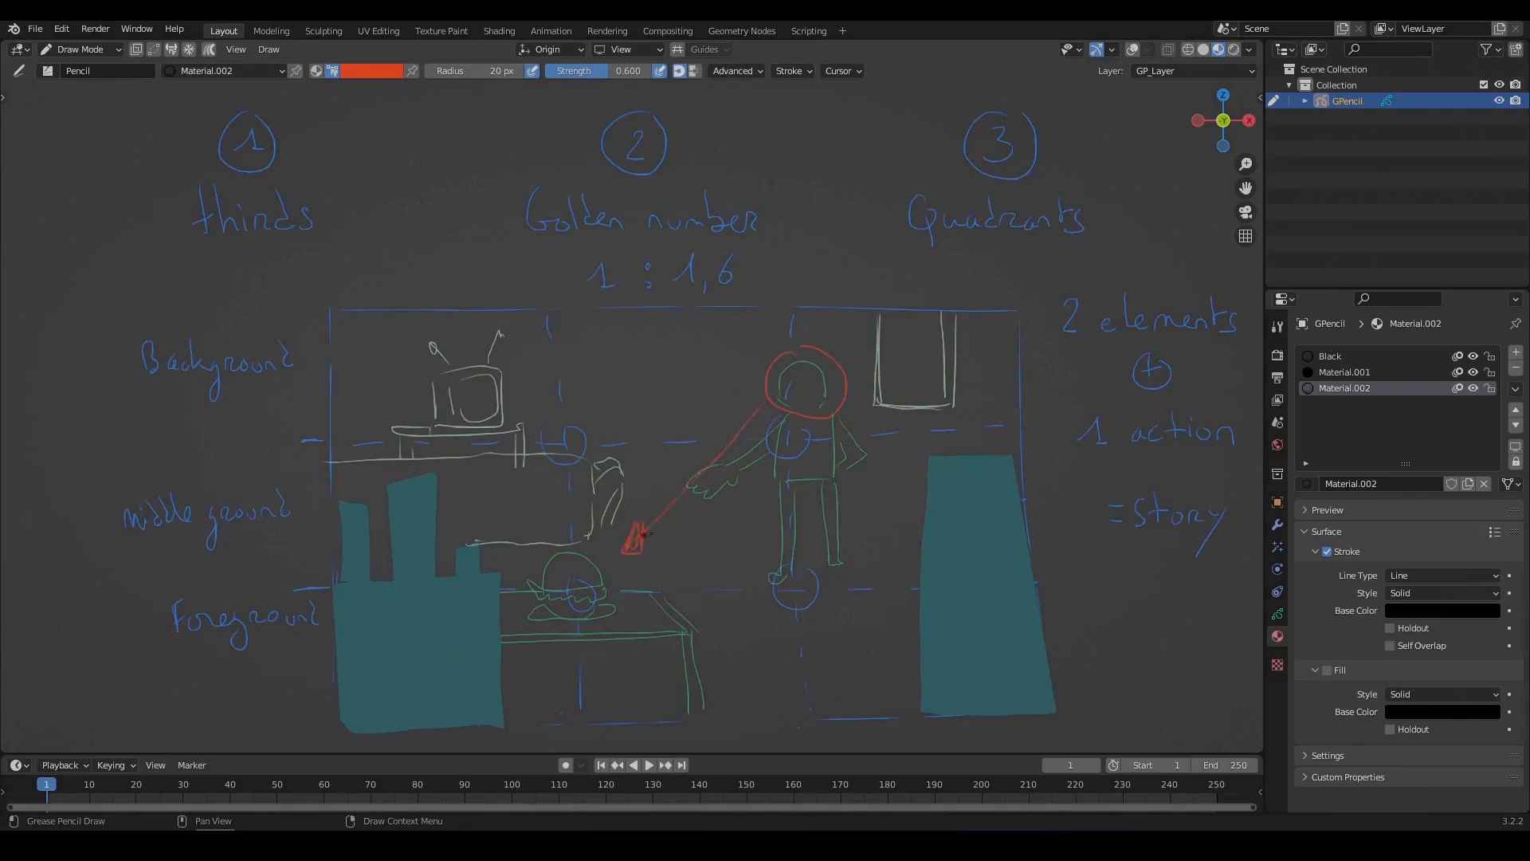
left_click_drag(876, 347, 874, 407)
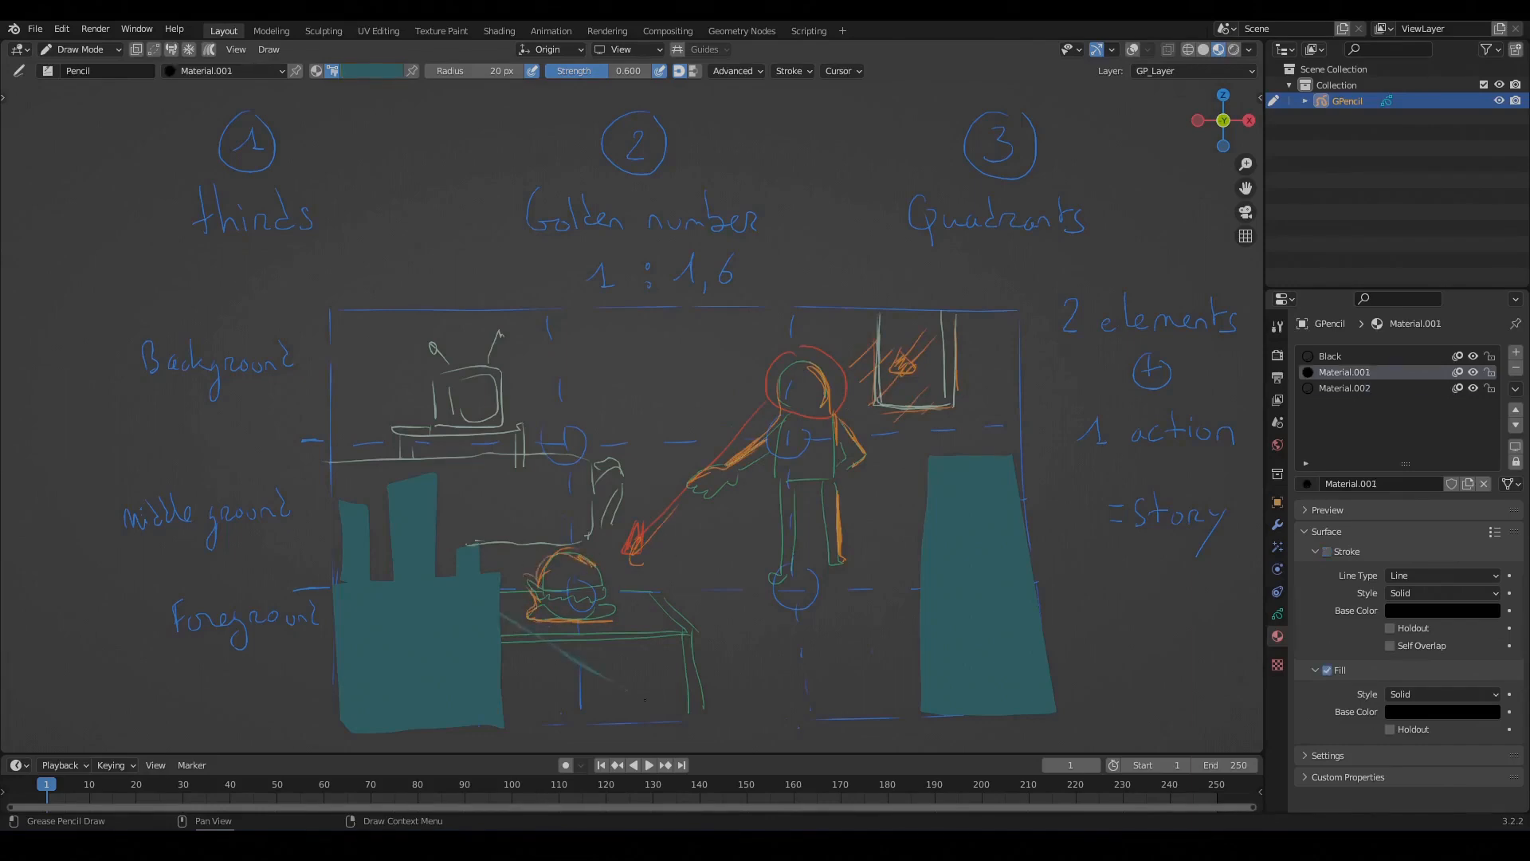
- Extend the teal foreground fill along the frame's lower edge to link the two side silhouettes
mouse_move(483, 603)
left_mouse_down()
mouse_move(663, 718)
mouse_move(492, 729)
left_mouse_up()
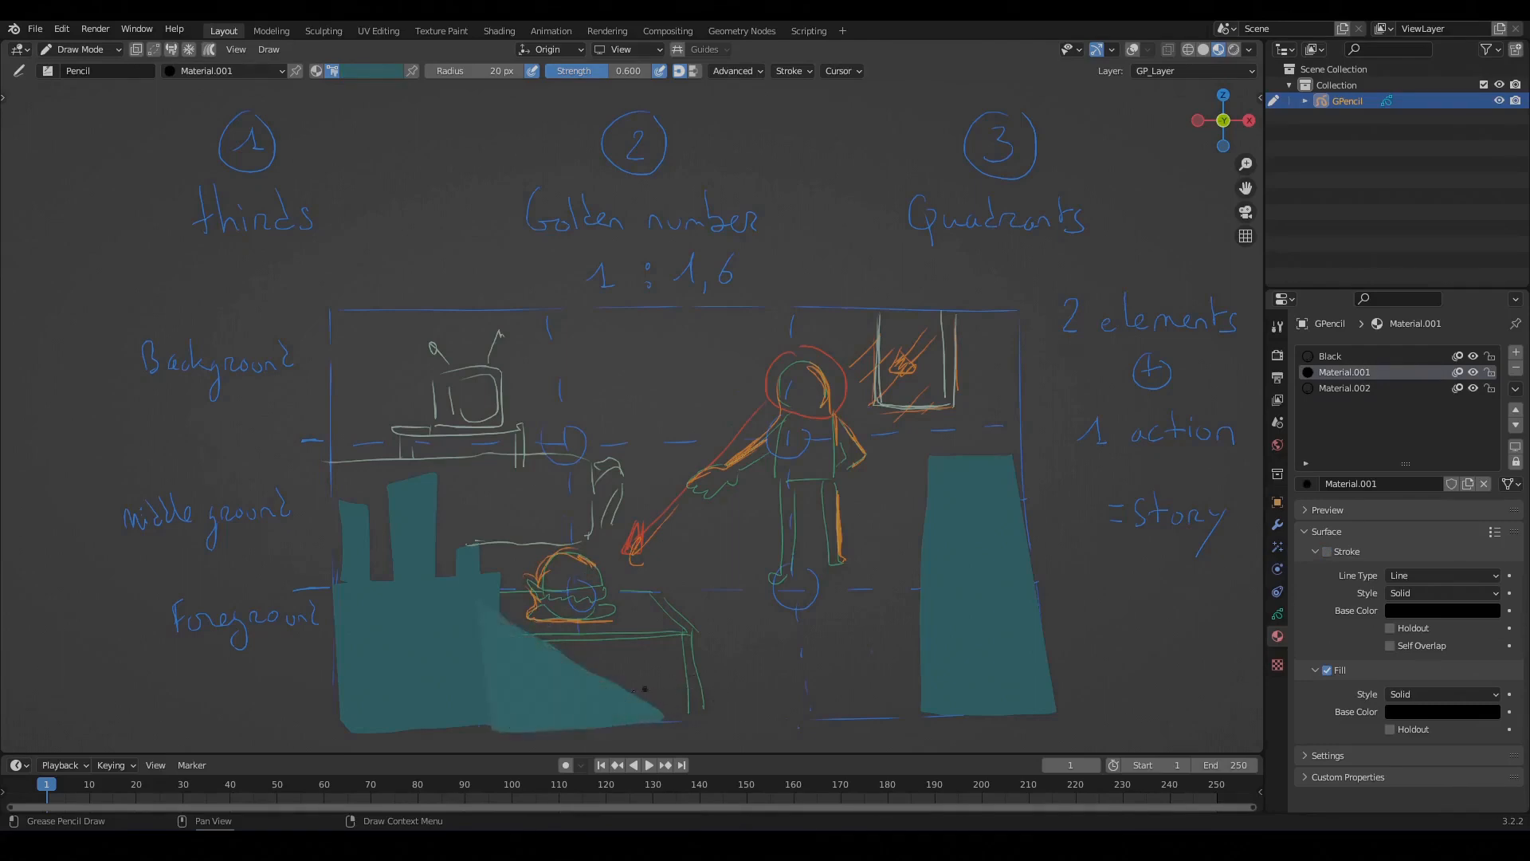
mouse_move(668, 690)
left_mouse_down()
mouse_move(842, 694)
mouse_move(910, 719)
left_mouse_up()
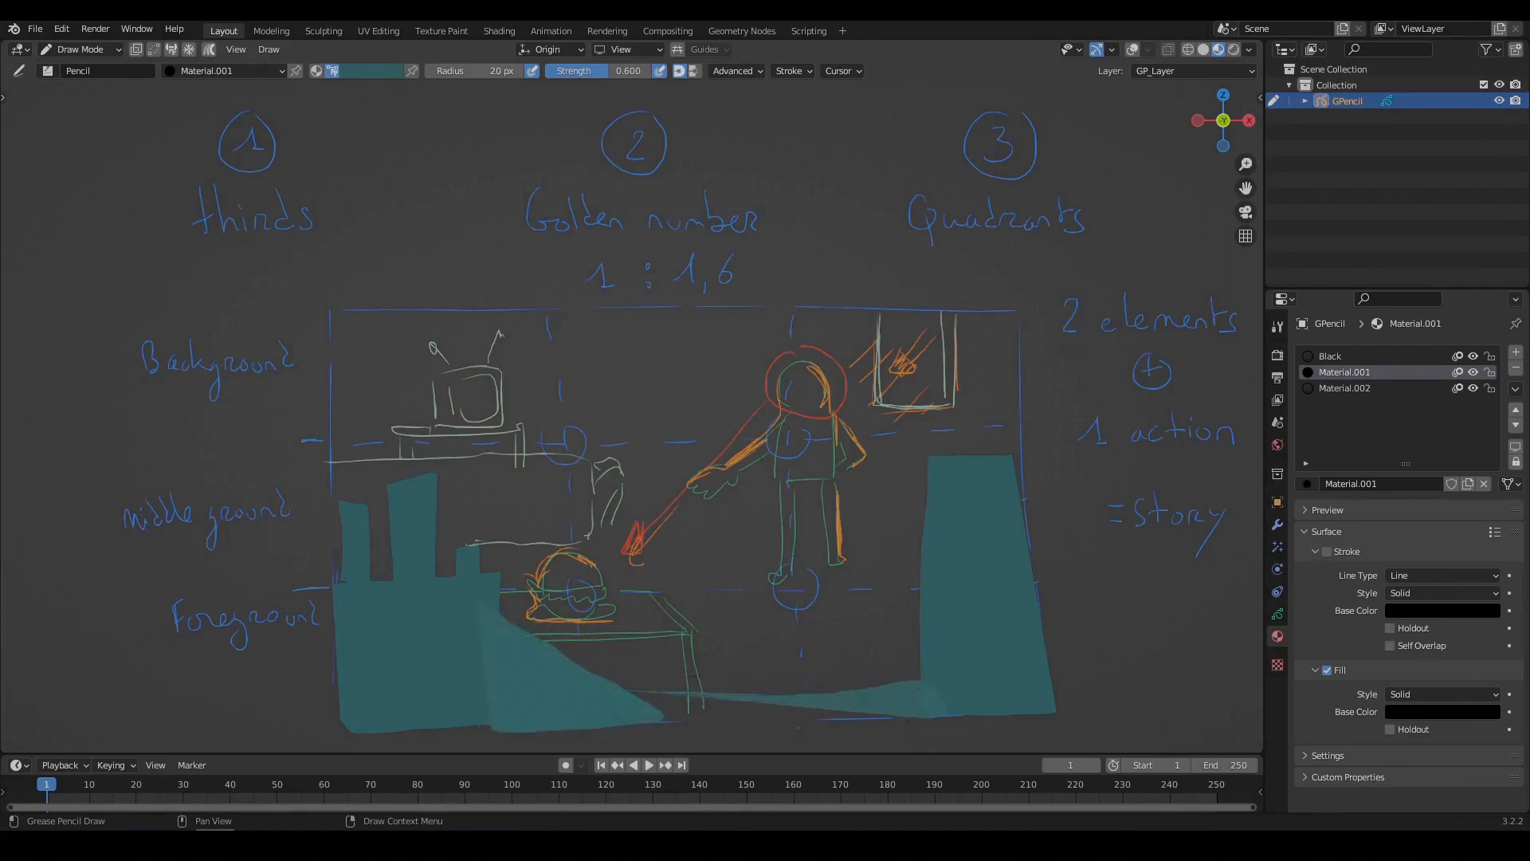
- Draw and hatch a wall section beside the television, and draw an orange curve leading the eye from the burger up to the window
left_click_drag(402, 314, 408, 421)
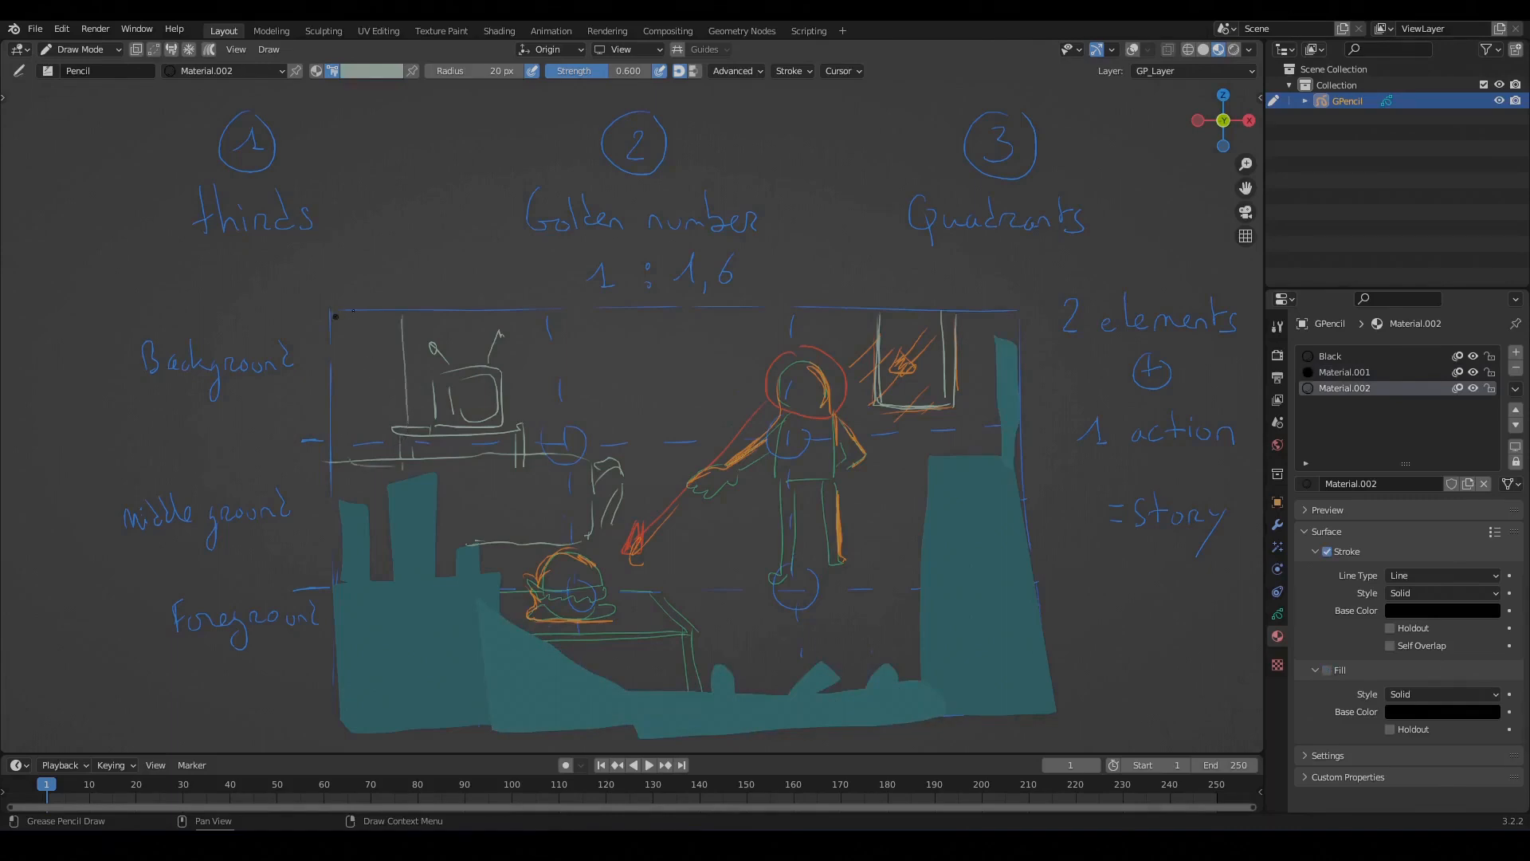
mouse_move(355, 367)
left_mouse_down()
mouse_move(374, 402)
mouse_move(343, 437)
mouse_move(361, 474)
left_mouse_up()
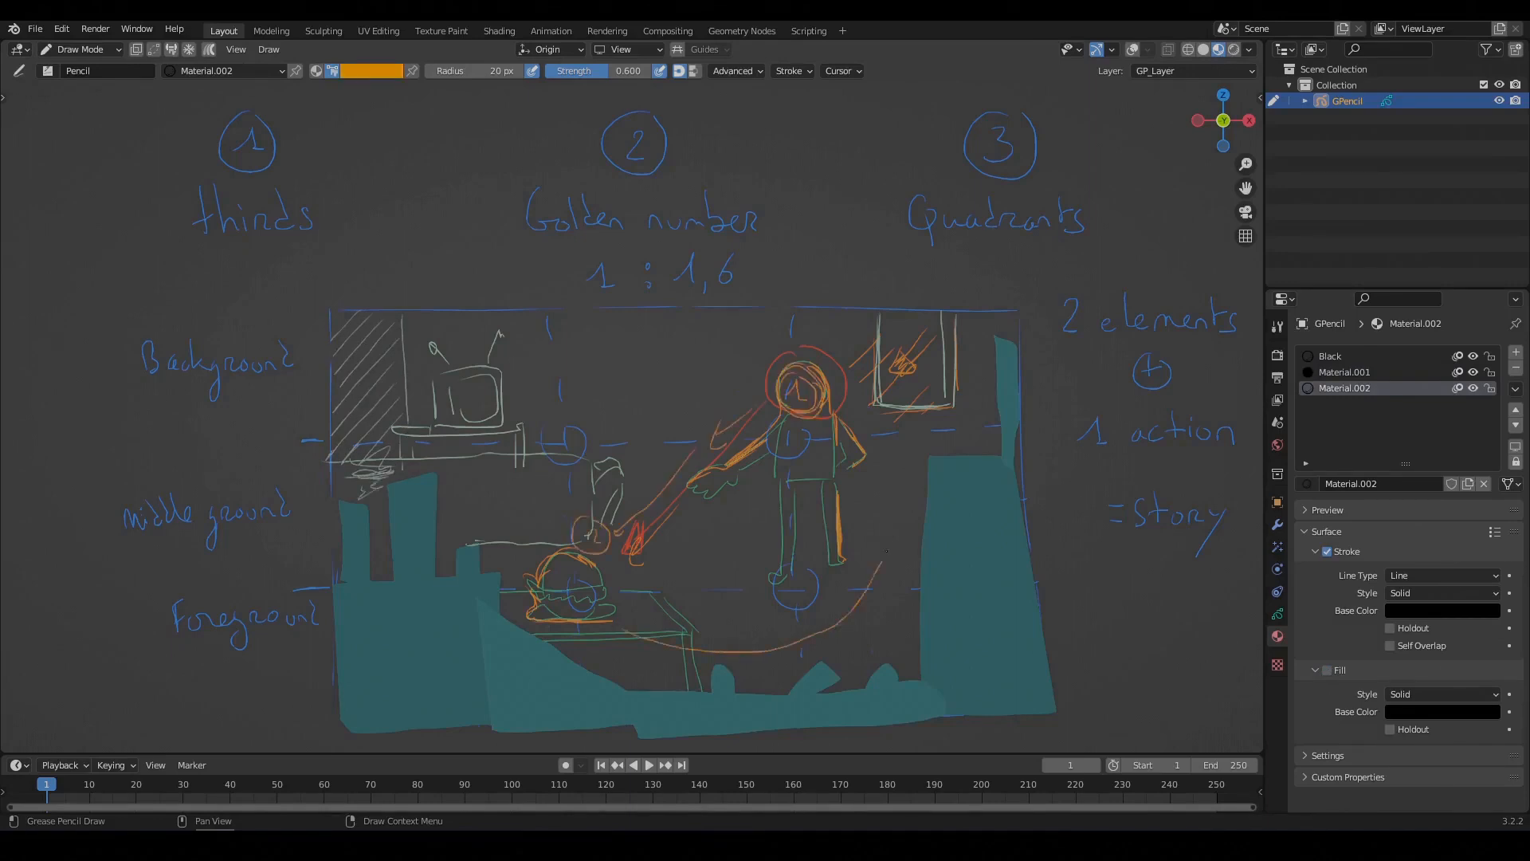
left_click_drag(886, 550, 866, 407)
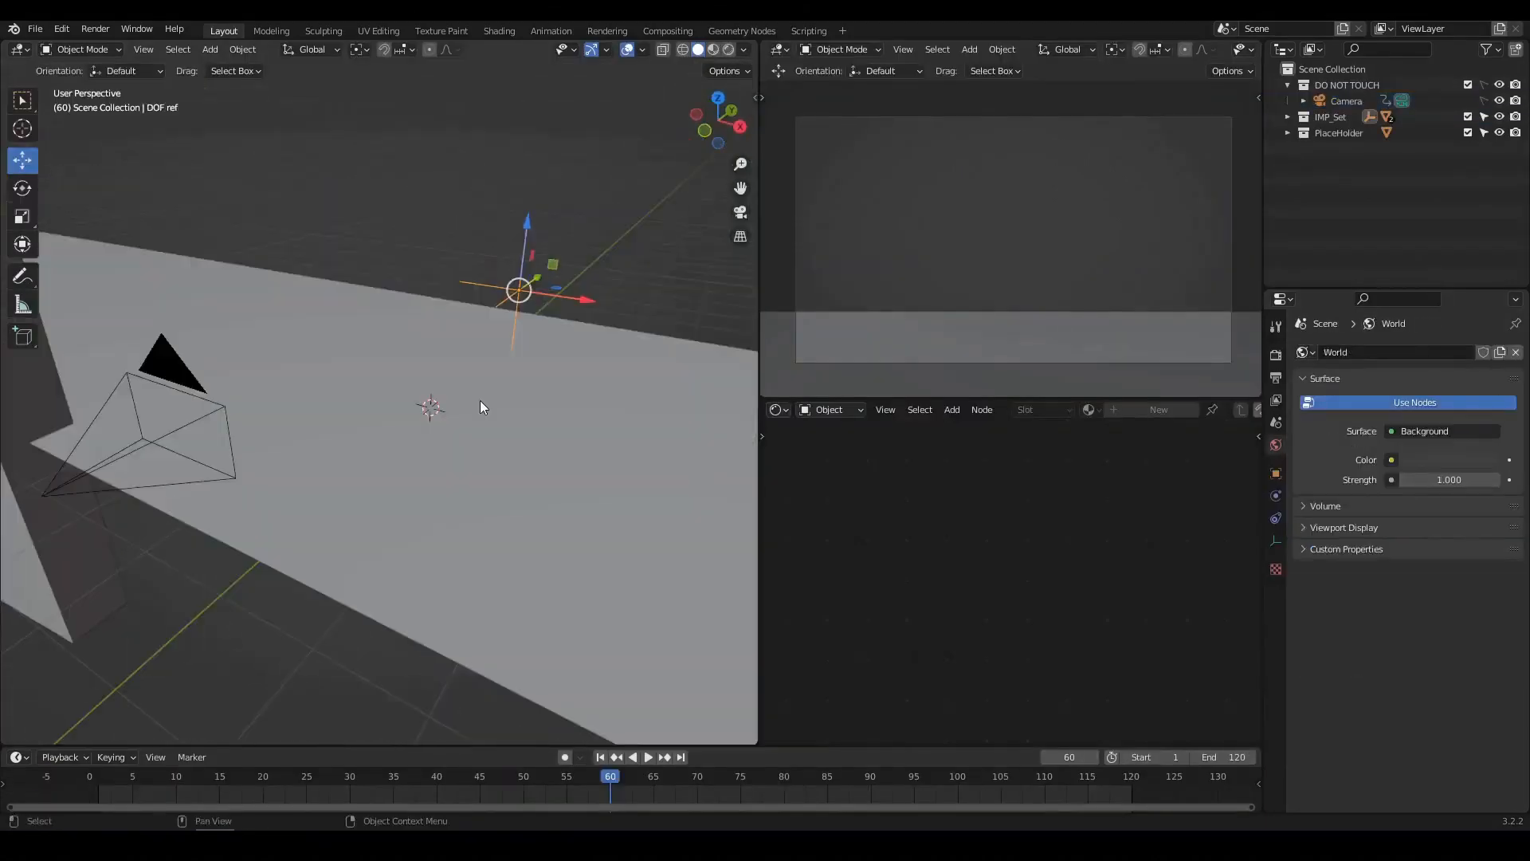
- Add a cube on the ground and flatten it along Z into a thin slab
key("shift+a")
left_click(542, 423)
scroll(494, 422, "up", 2)
key("s")
key("z")
left_click(494, 416)
key("s")
key("z")
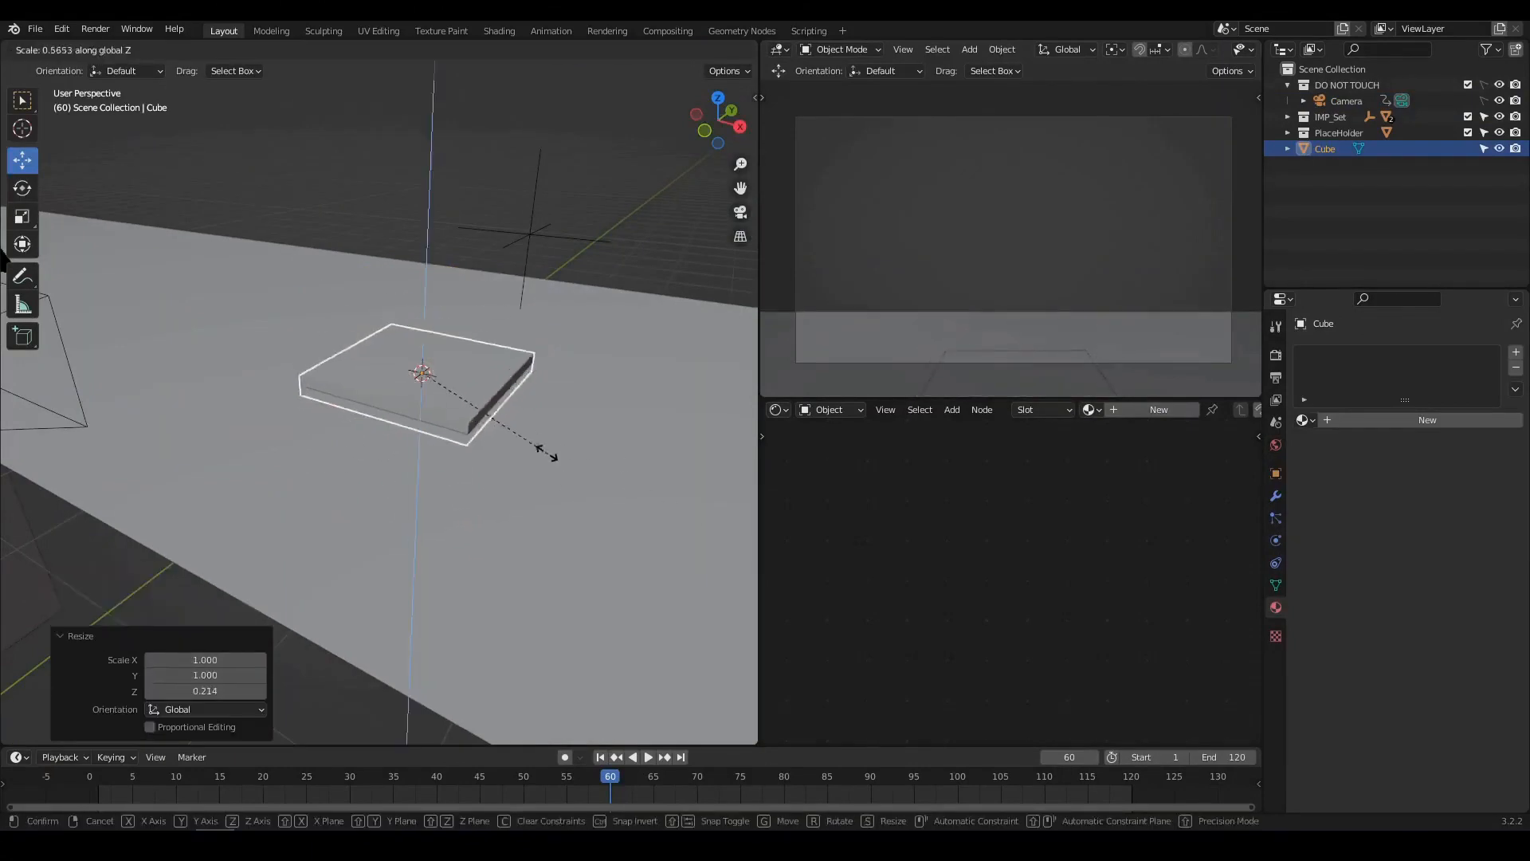
left_click(458, 395)
- Resize the slab to a 1.2 m by 0.8 m tabletop, thin it further along Z and raise it above the ground
middle_click_drag(399, 423, 434, 424)
key("n")
middle_click_drag(381, 376, 319, 445)
mouse_move(658, 362)
left_mouse_down()
mouse_move(711, 362)
mouse_move(658, 362)
left_mouse_up()
double_click(658, 362)
type("0.8")
double_click(658, 346)
type("1.2sz")
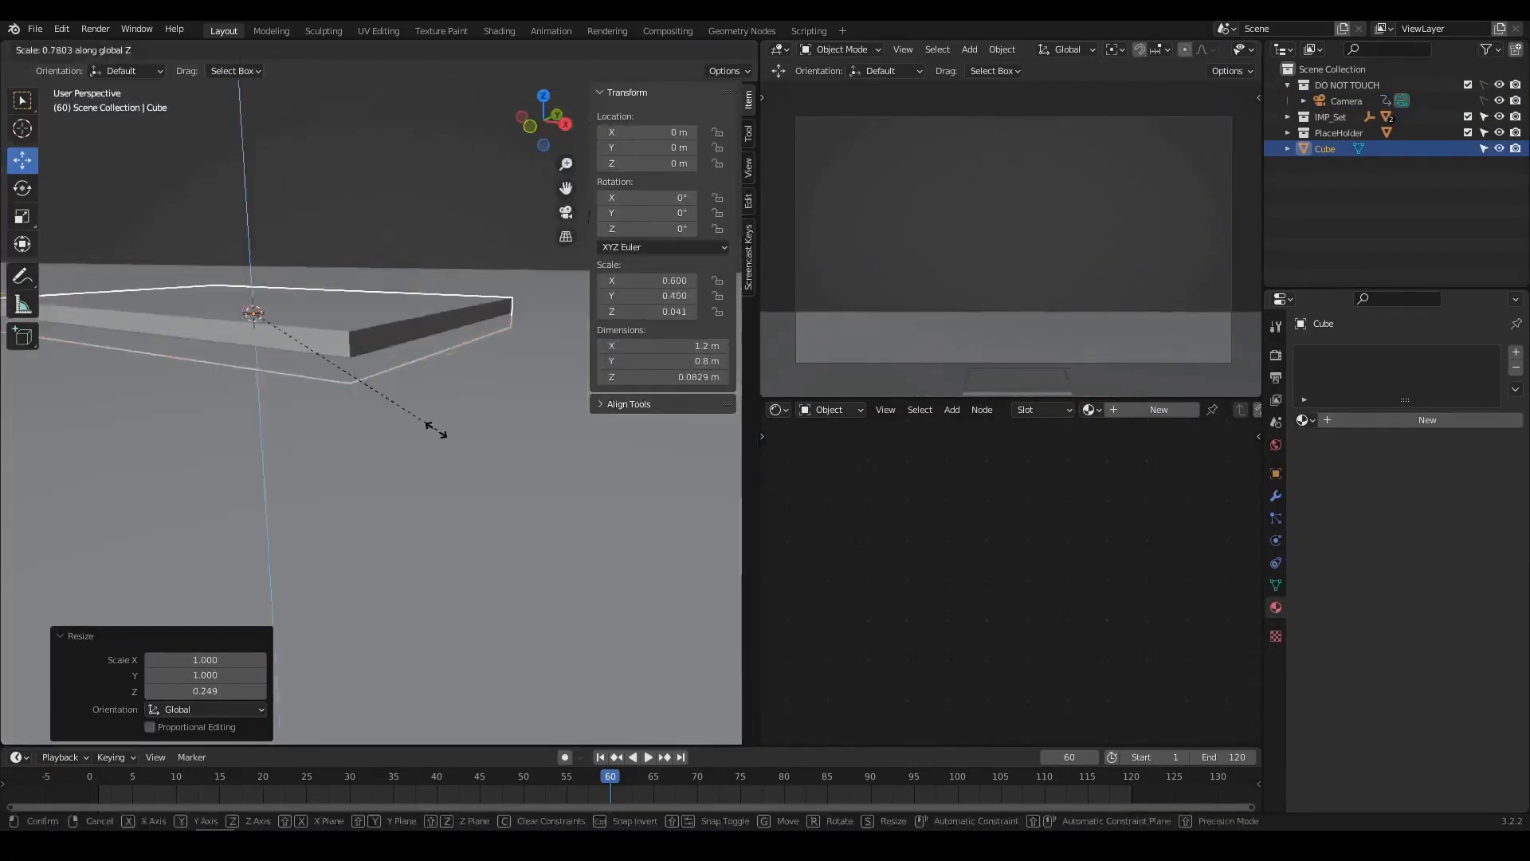
type("gz")
double_click(651, 164)
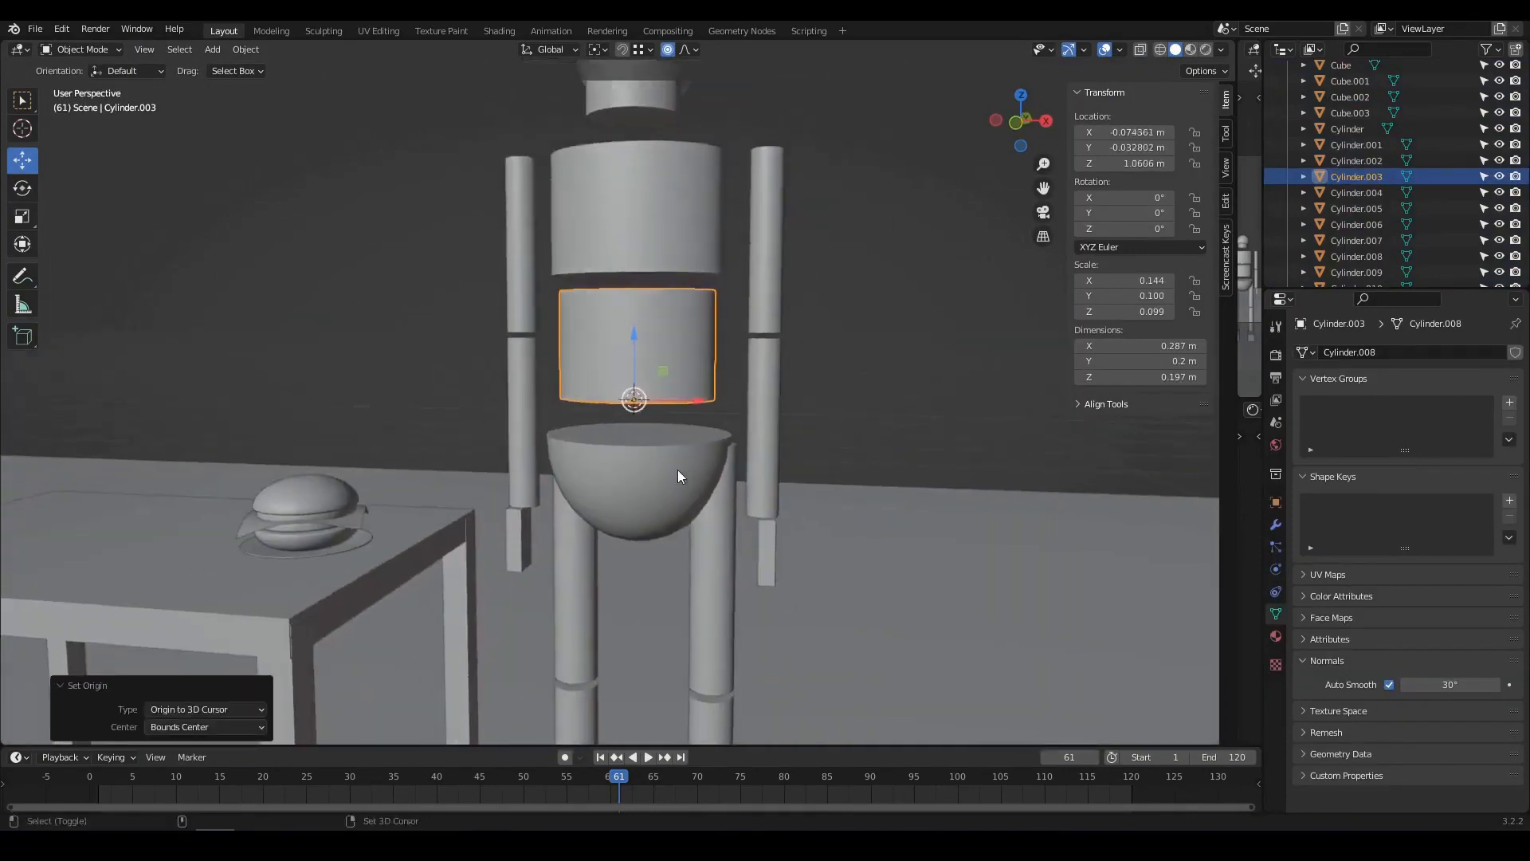
- Set the origin of the mannequin's abdomen cylinder to the 3D cursor
key("ctrl+alt+shift+c")
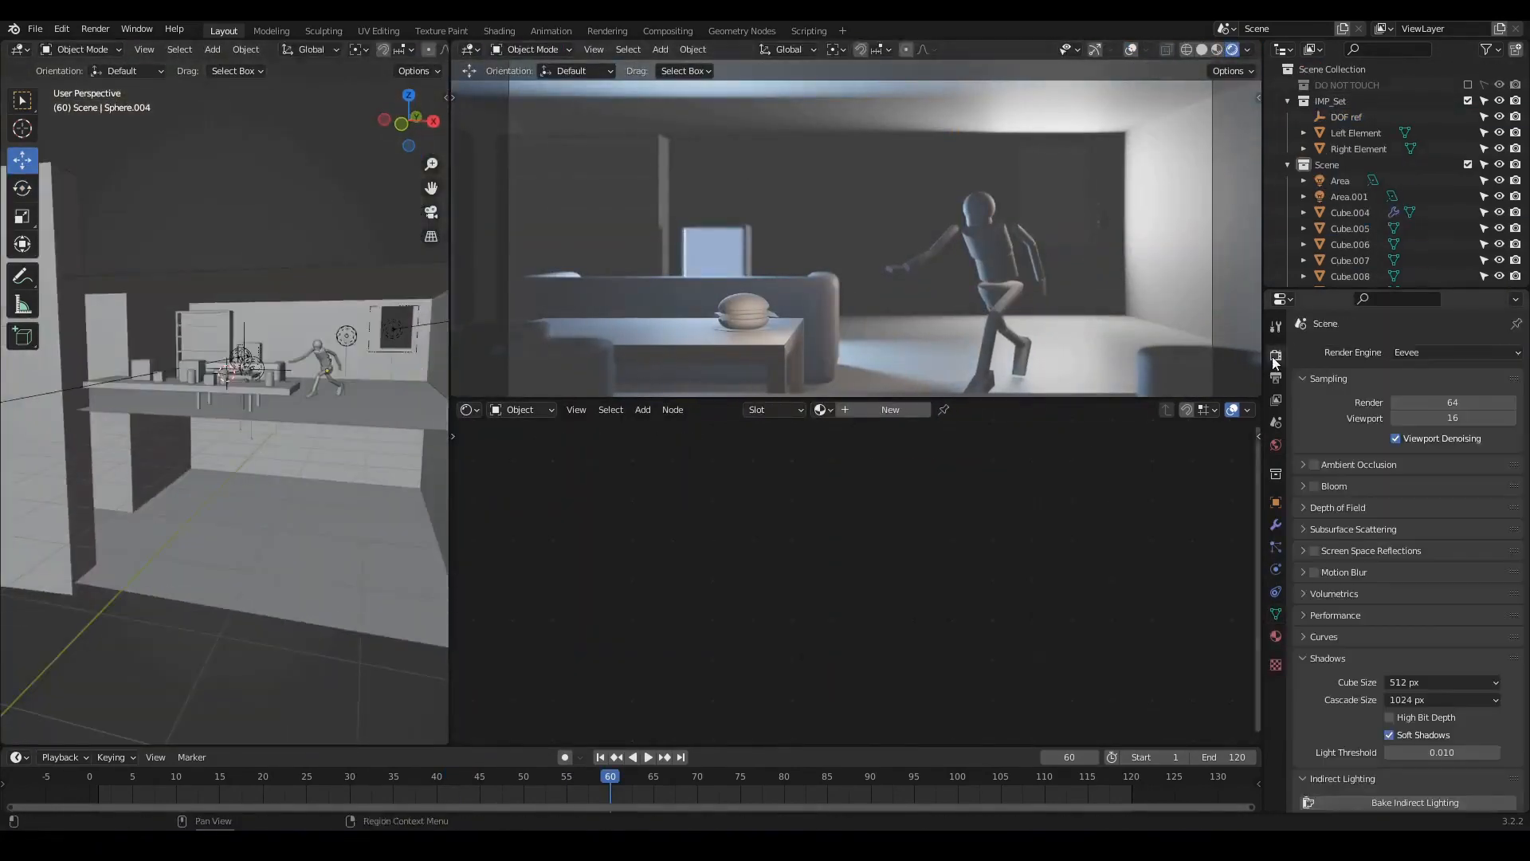
- Give the window plane's material a bright, tinted emission colour and increase its emission strength
left_click(1275, 569)
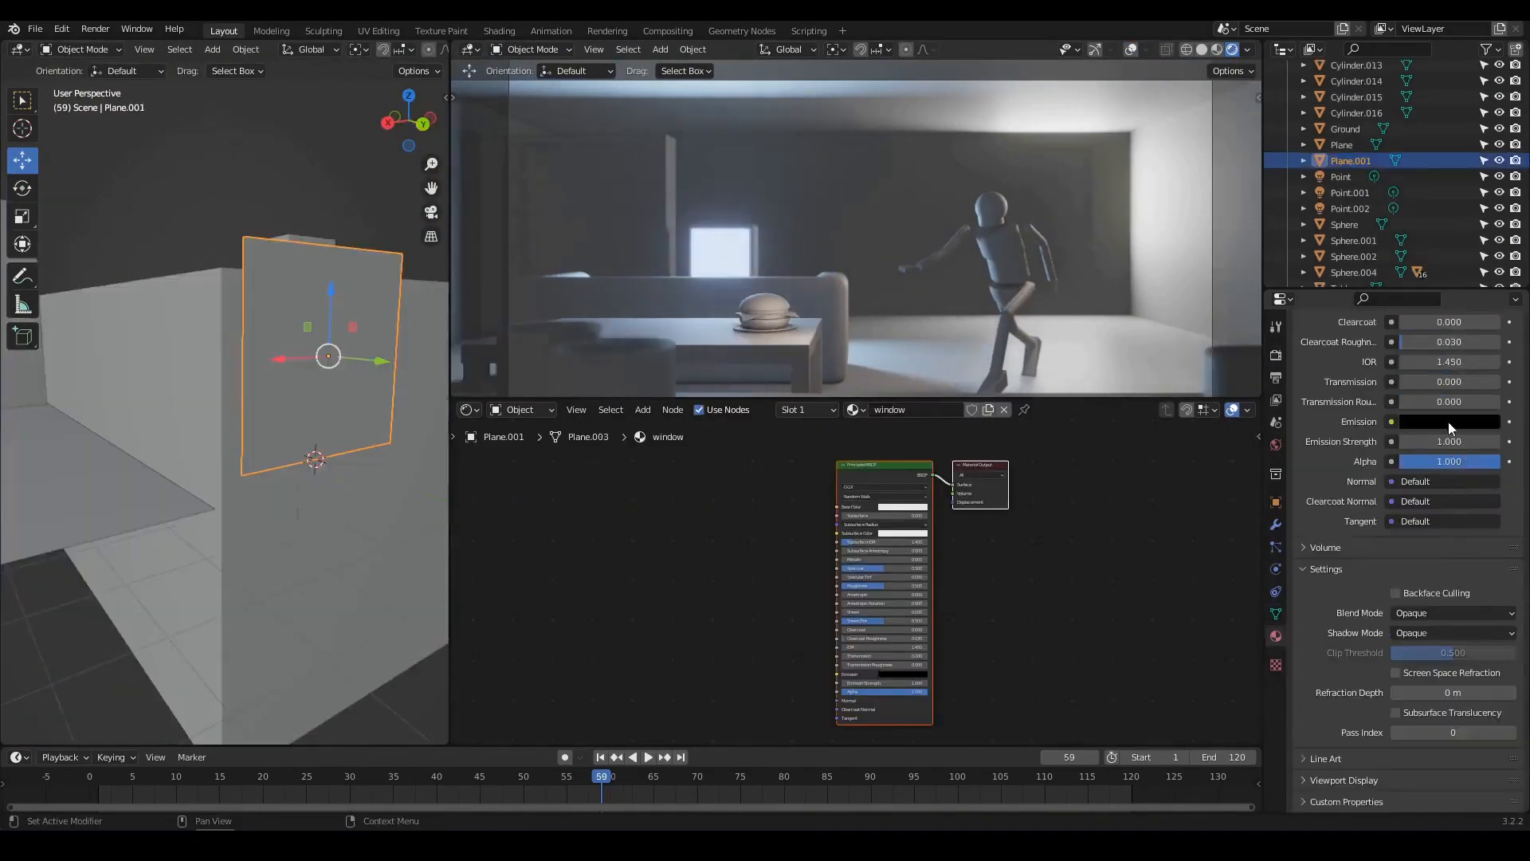
left_click(1448, 423)
left_click_drag(1489, 308, 1489, 199)
left_click_drag(1417, 251, 1412, 239)
left_click_drag(1434, 442, 1466, 442)
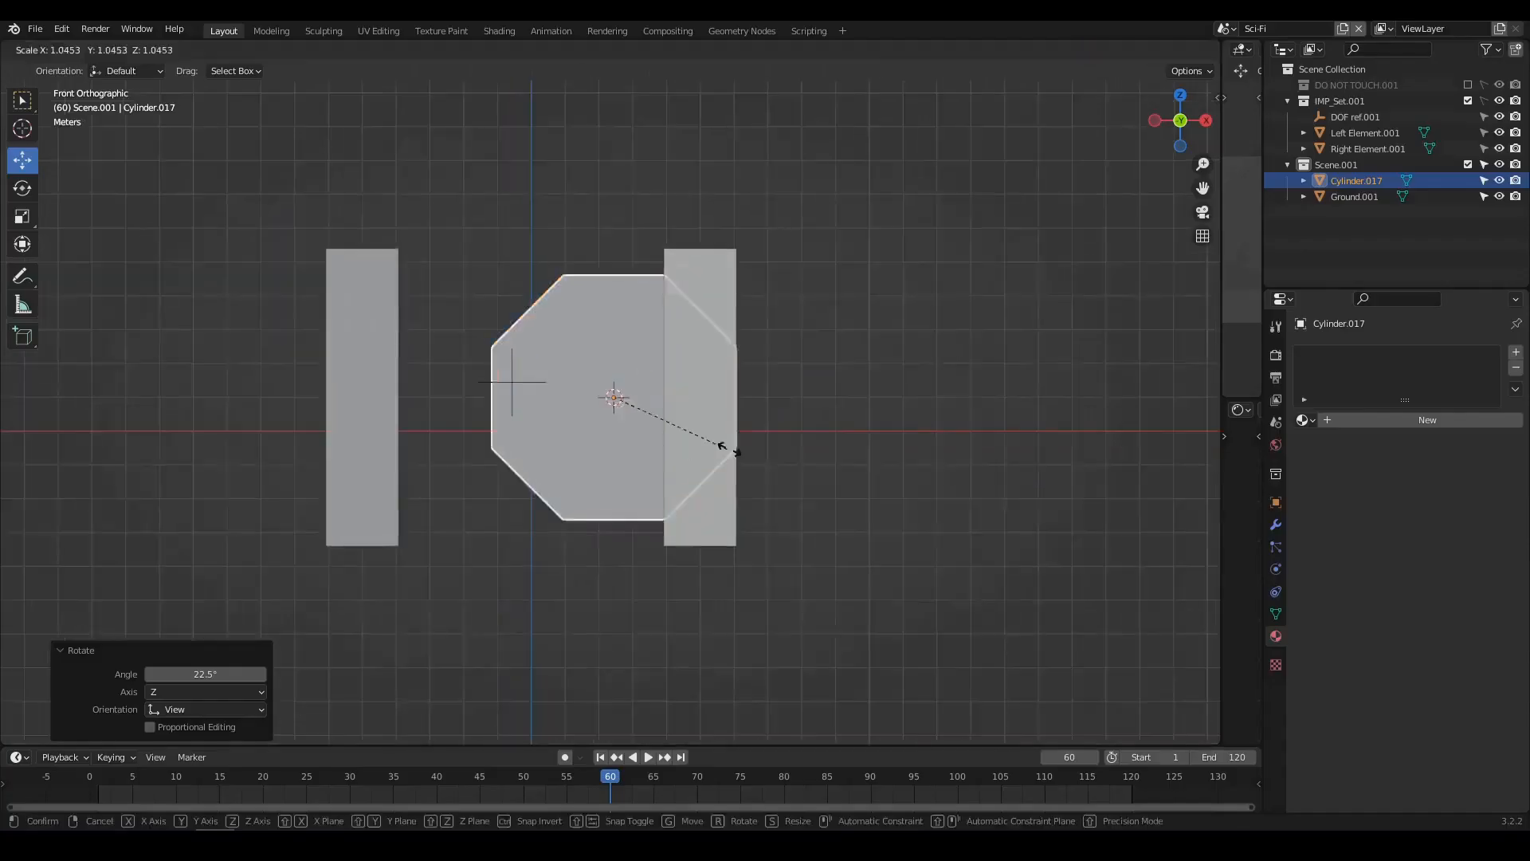
- Scale the octagonal cylinder by about 1.169 and inset its end faces to form a thin rim
key("a")
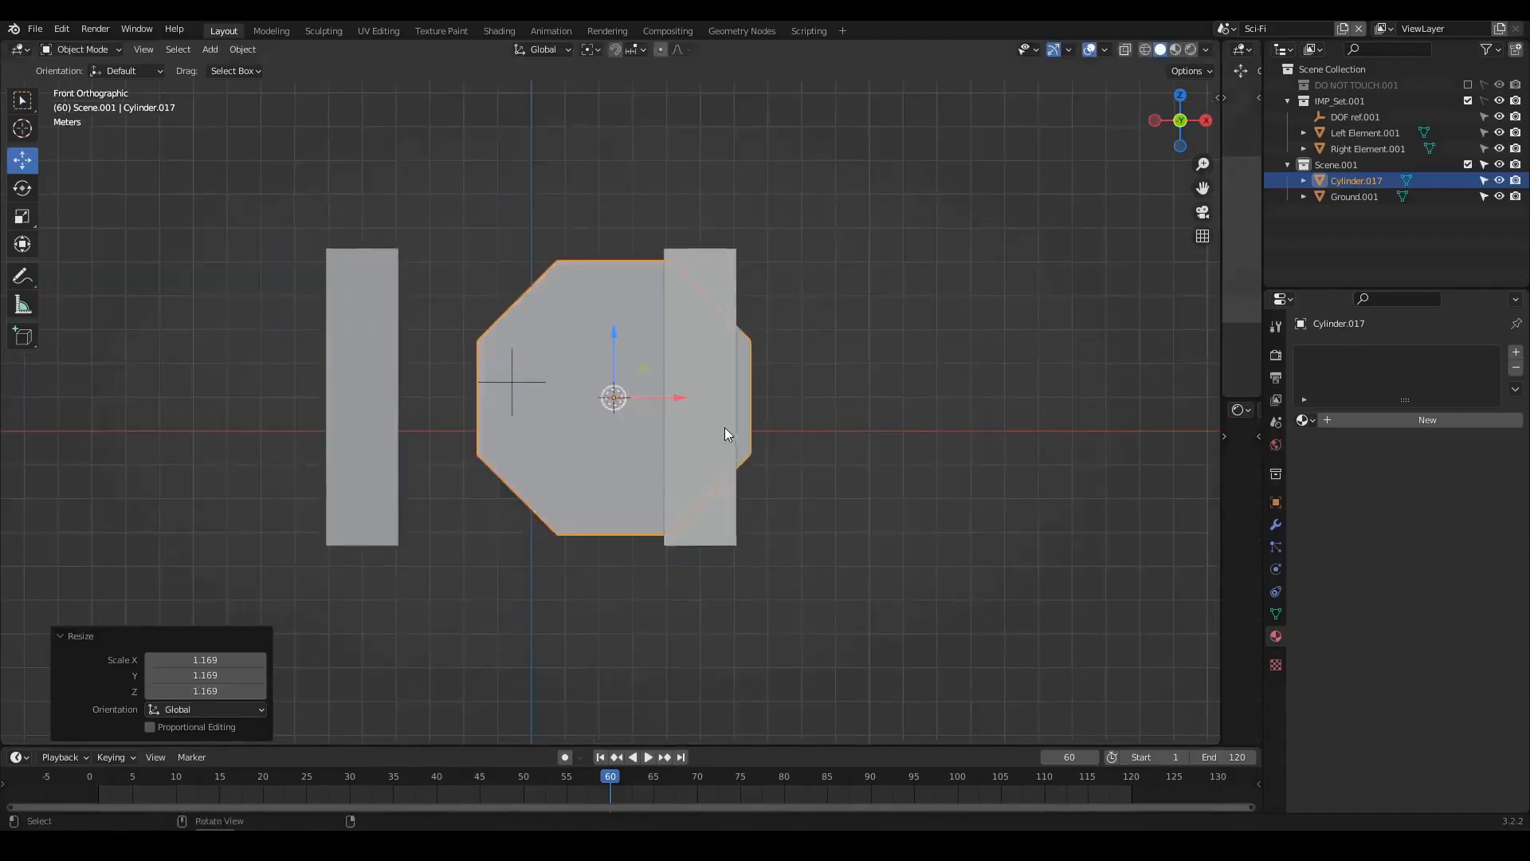
middle_click_drag(724, 433, 662, 513)
scroll(607, 451, "up", 3)
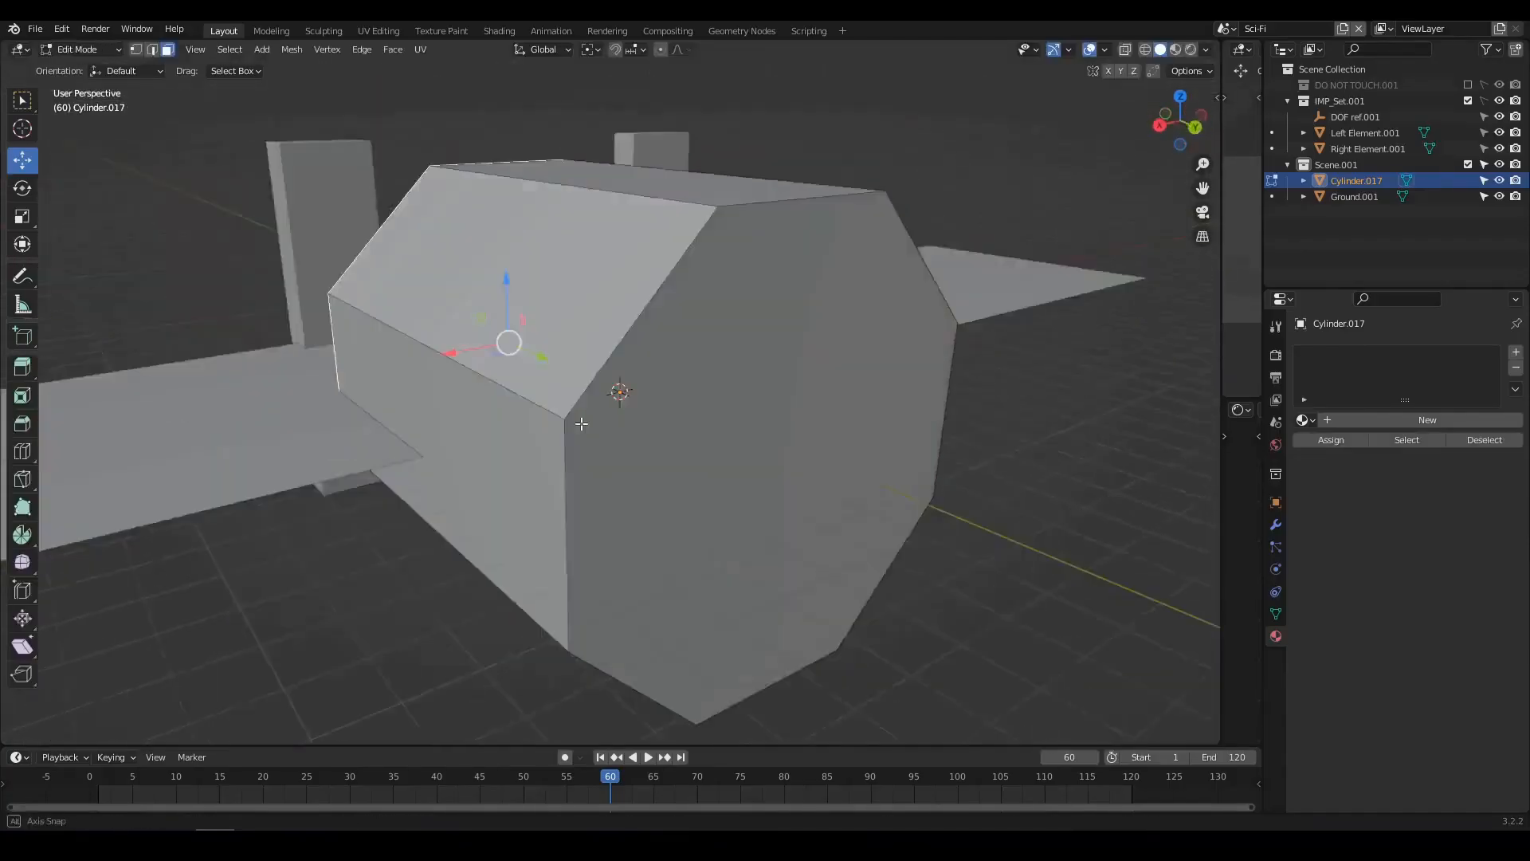
left_click(581, 423)
key("i")
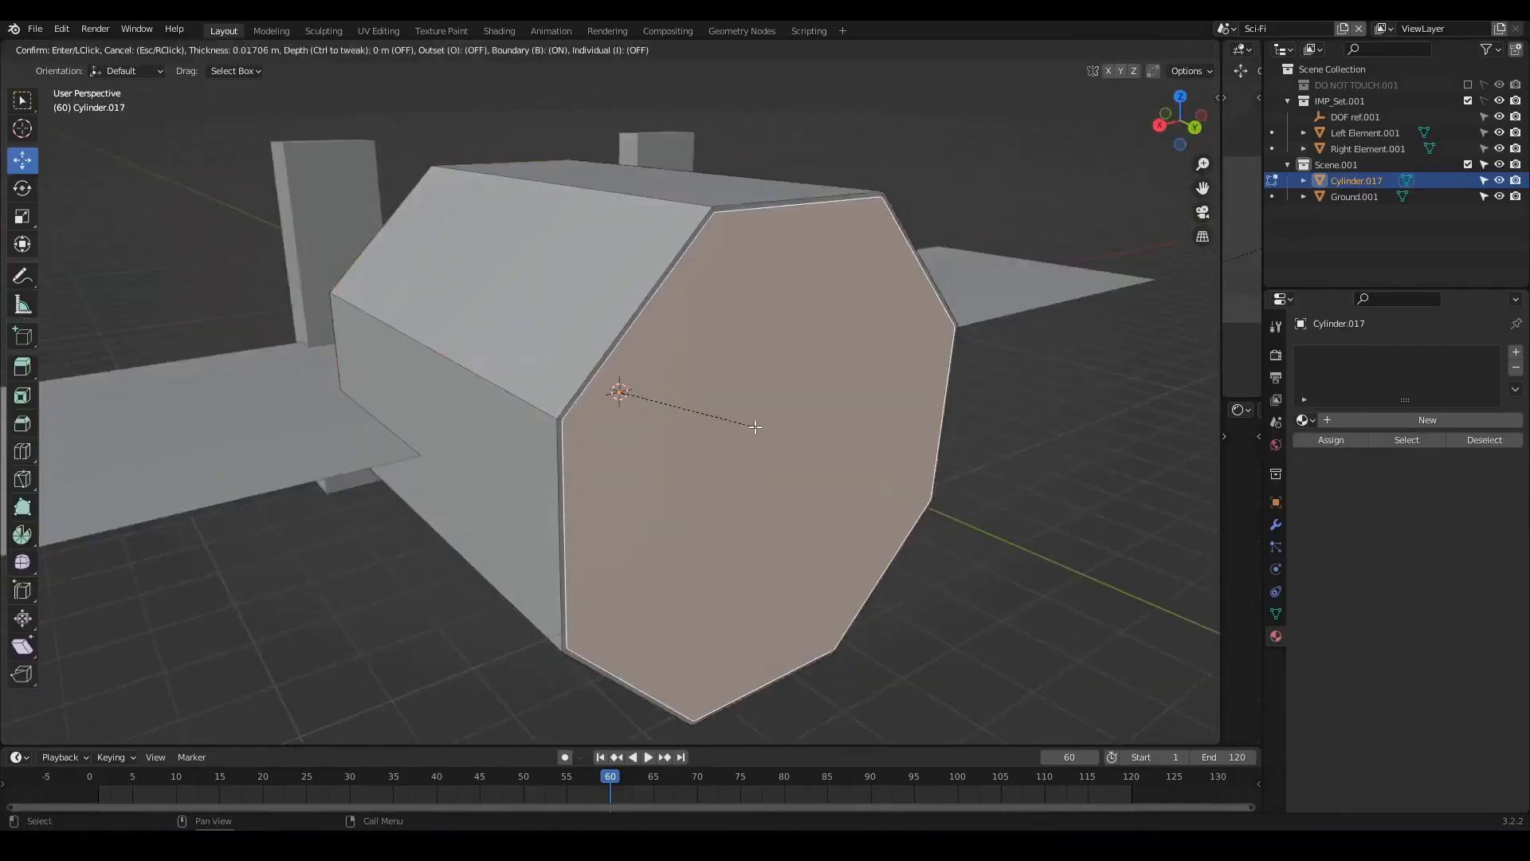
left_click(751, 428)
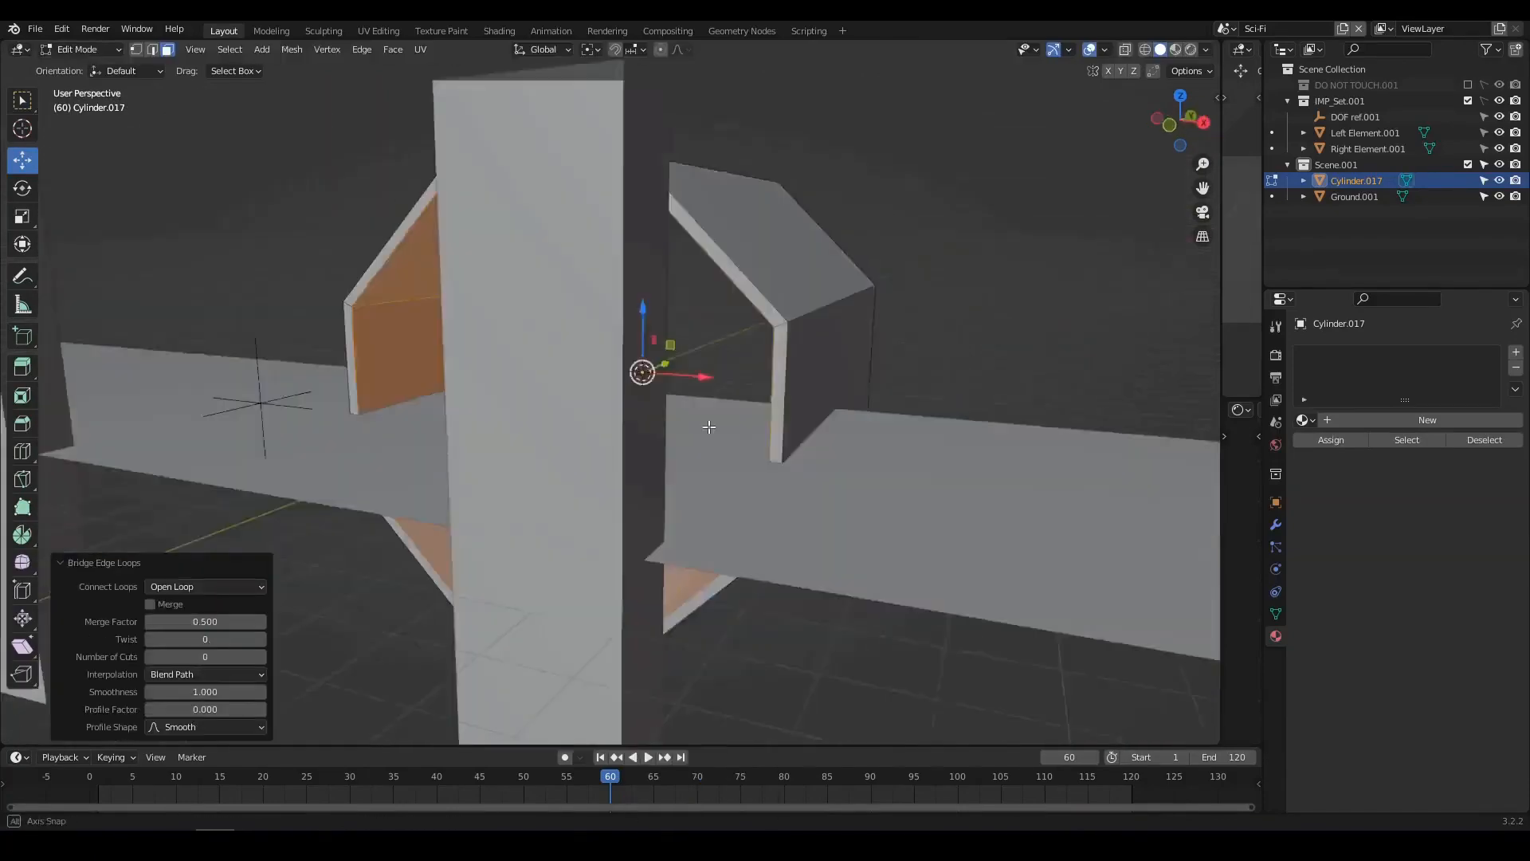
- Exclude the IMP_Set.001 collection, and move and rescale the hollow octagonal tunnel section
middle_click_drag(708, 427, 729, 427)
scroll(730, 426, "down", 2)
middle_click_drag(729, 426, 695, 490)
left_click(1468, 101)
middle_click_drag(765, 446, 748, 375)
key("Tab")
scroll(717, 351, "up", 3)
left_click_drag(709, 307, 700, 118)
key("s")
left_click(772, 312)
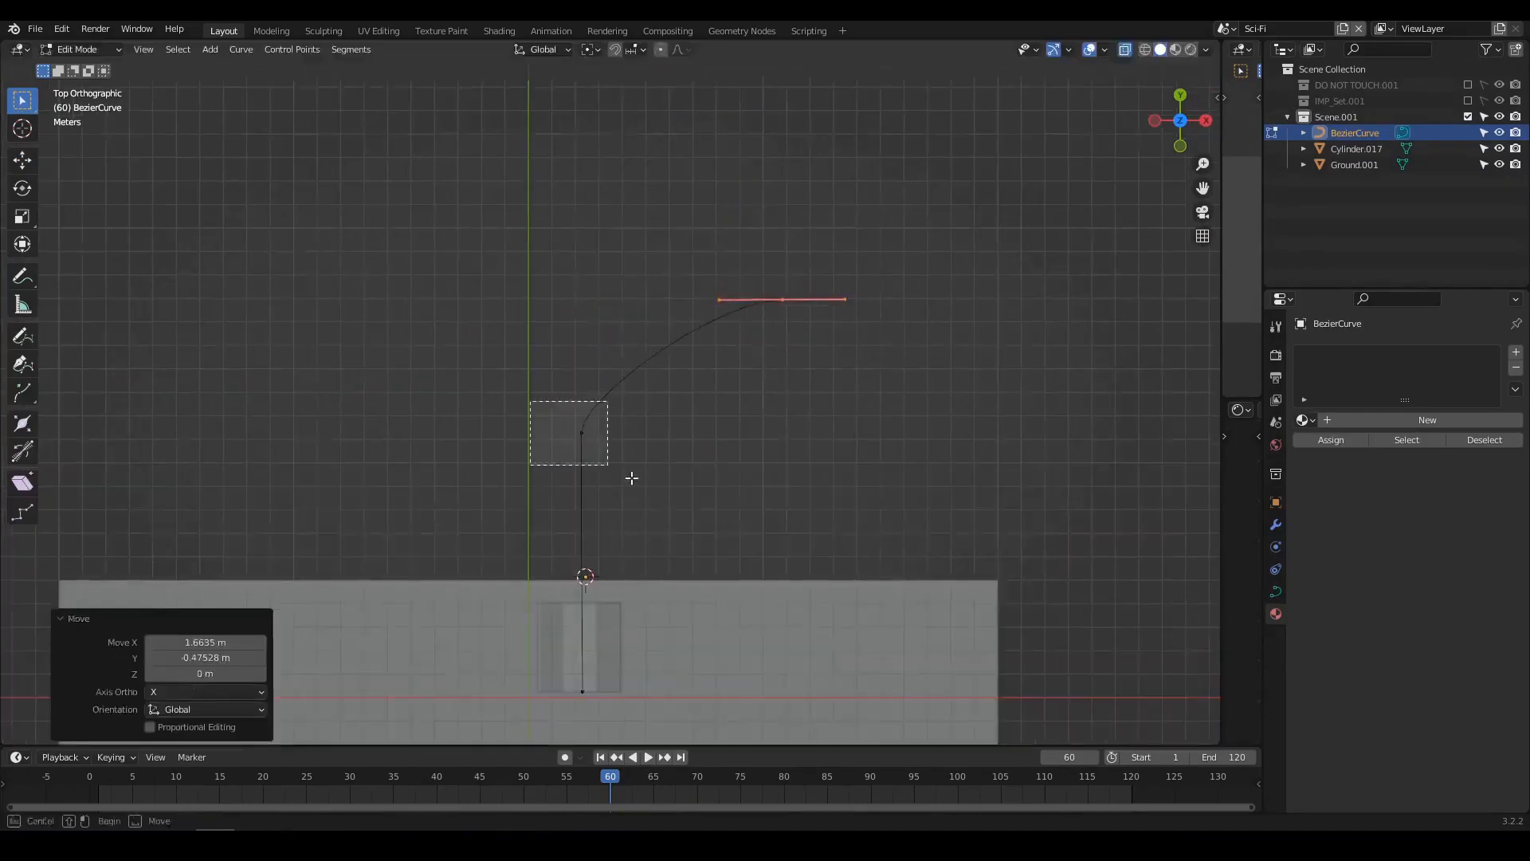
- Apply the scale of the arrayed octagonal tunnel section
key("ctrl+a")
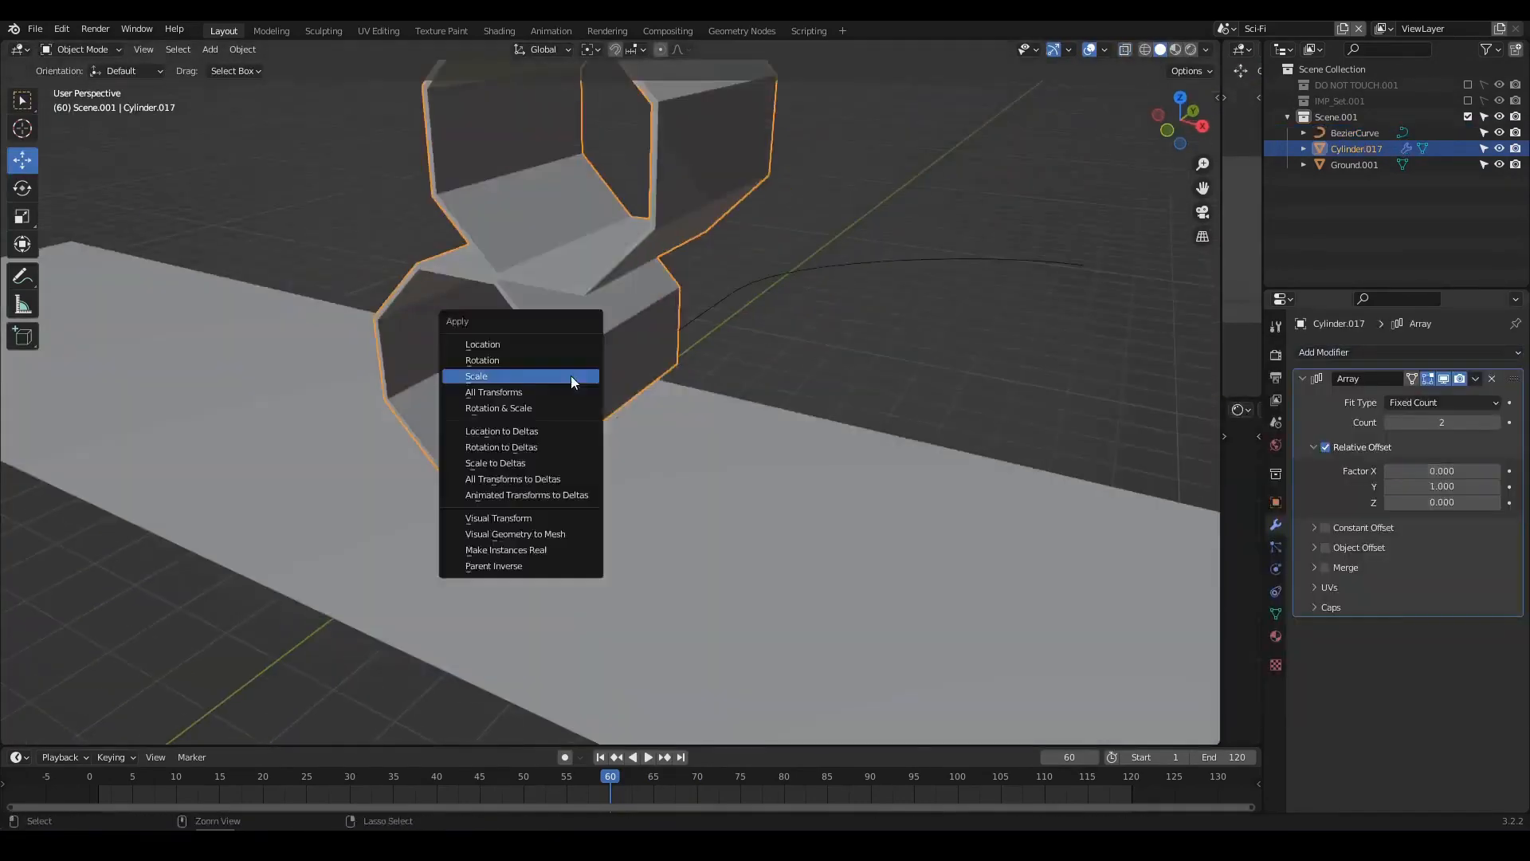
left_click(571, 375)
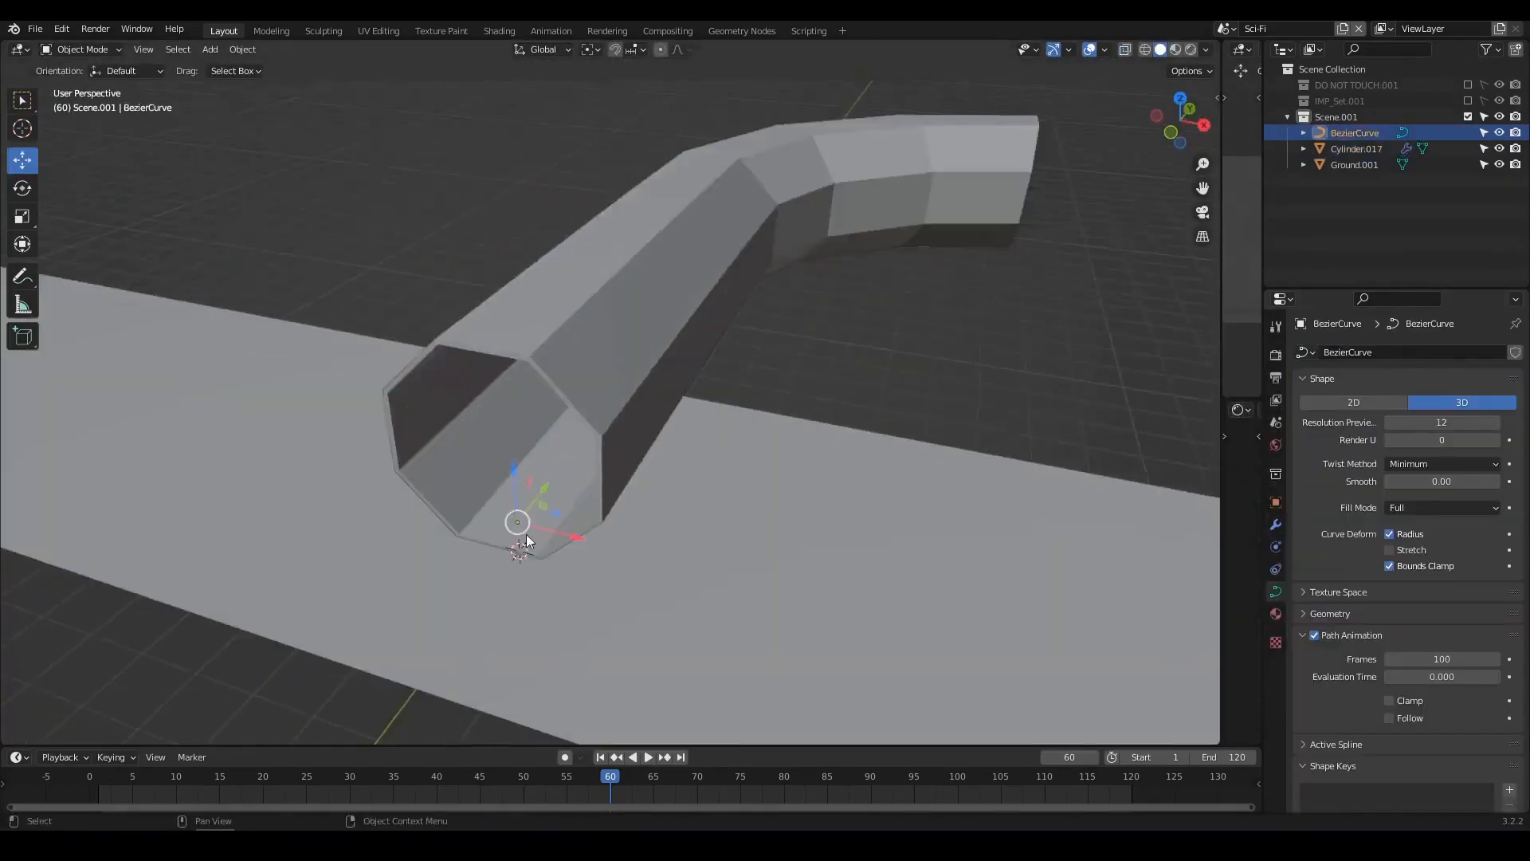
middle_click_drag(526, 534, 623, 539)
scroll(621, 538, "up", 3)
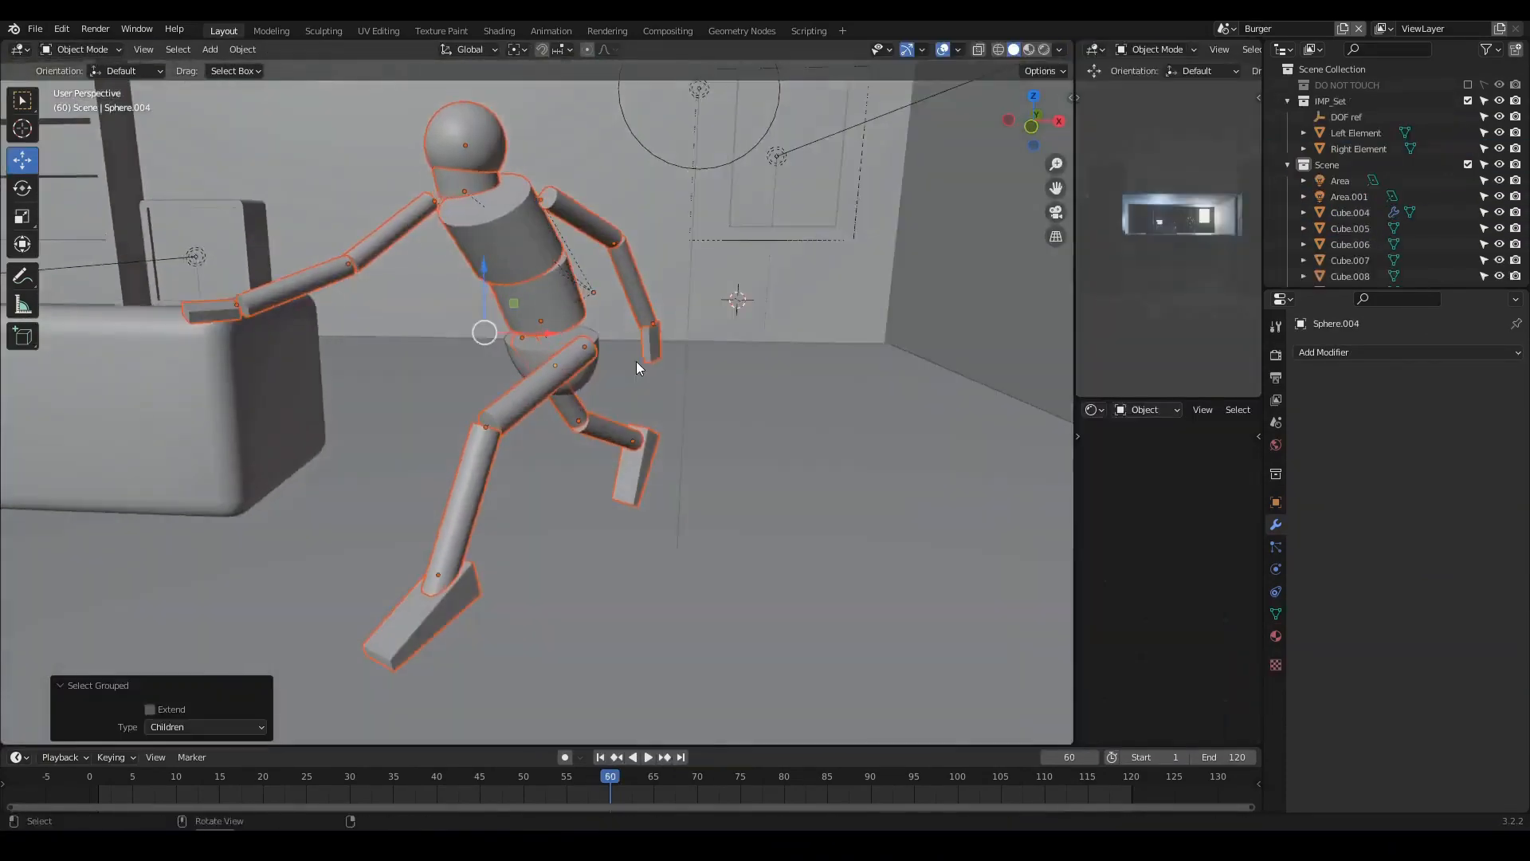
- Copy the running mannequin with all its child parts from the Burger scene and open the list of scenes
key("ctrl+c")
left_click(636, 361)
left_click(1225, 28)
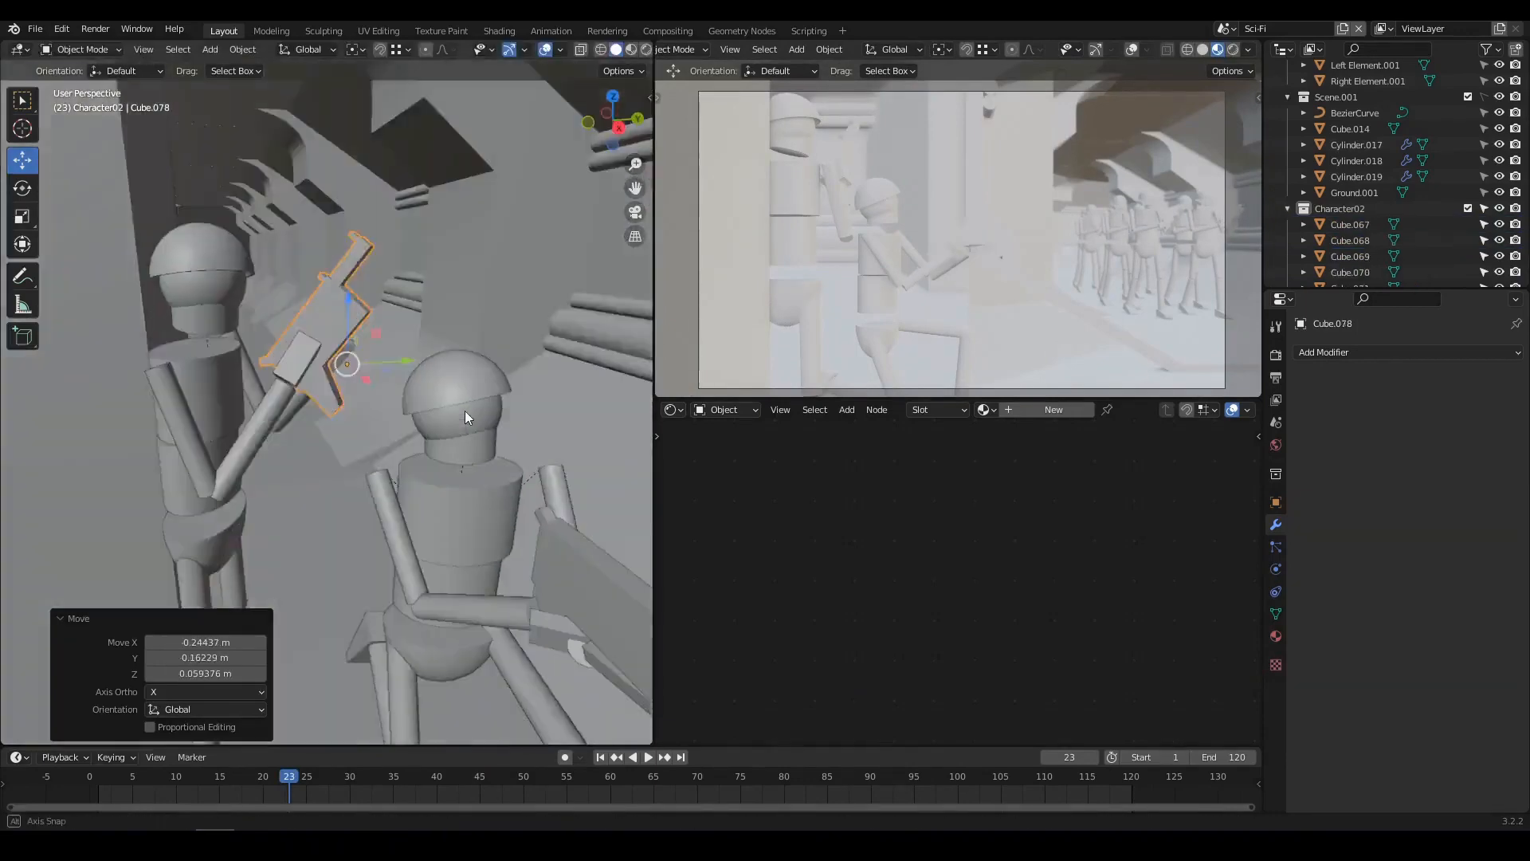
middle_click_drag(467, 412, 372, 441)
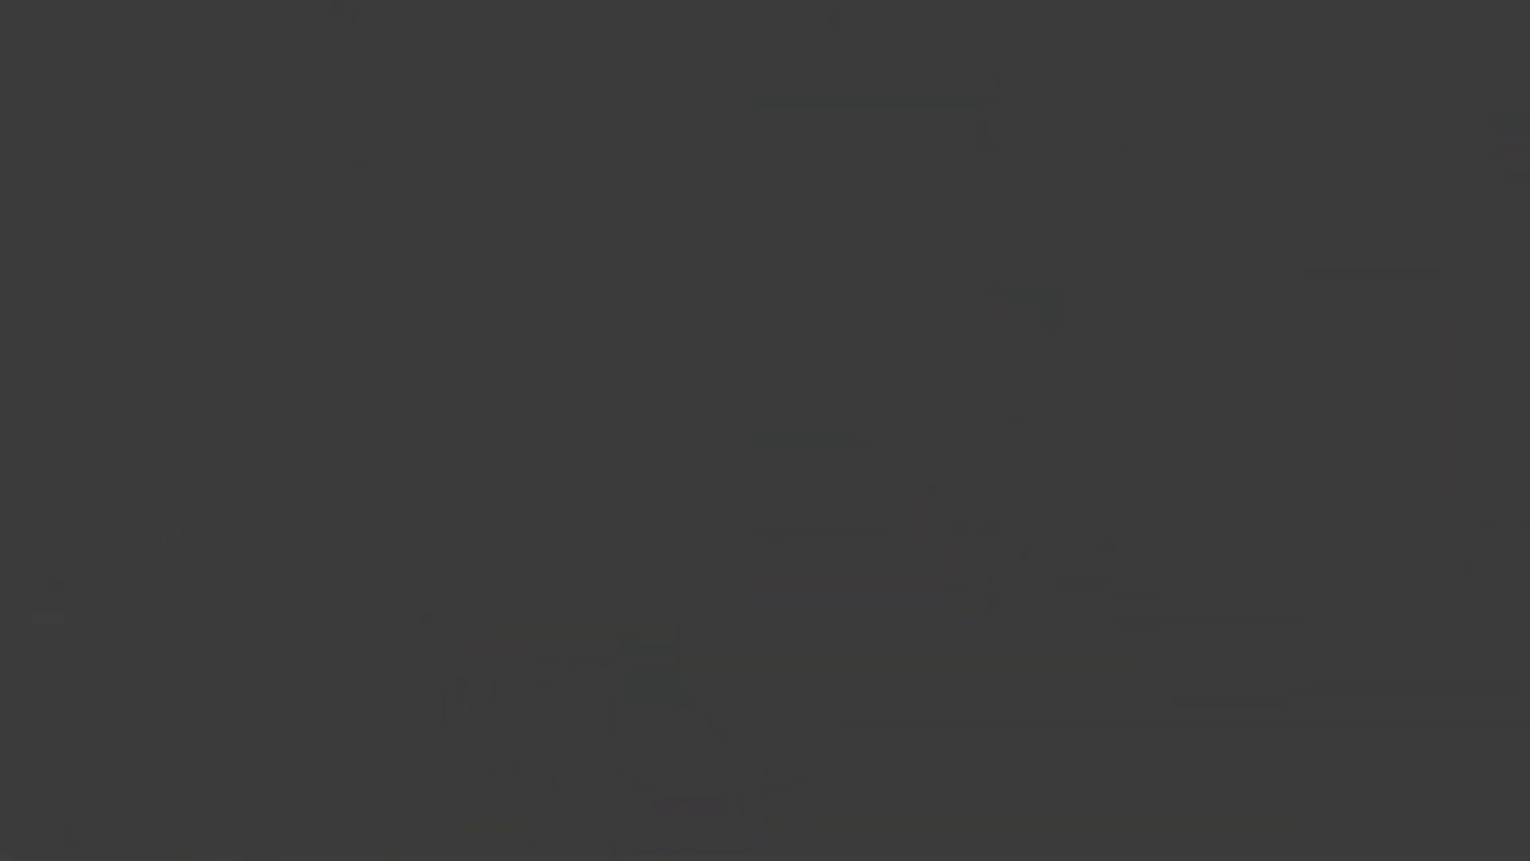
left_click(438, 519)
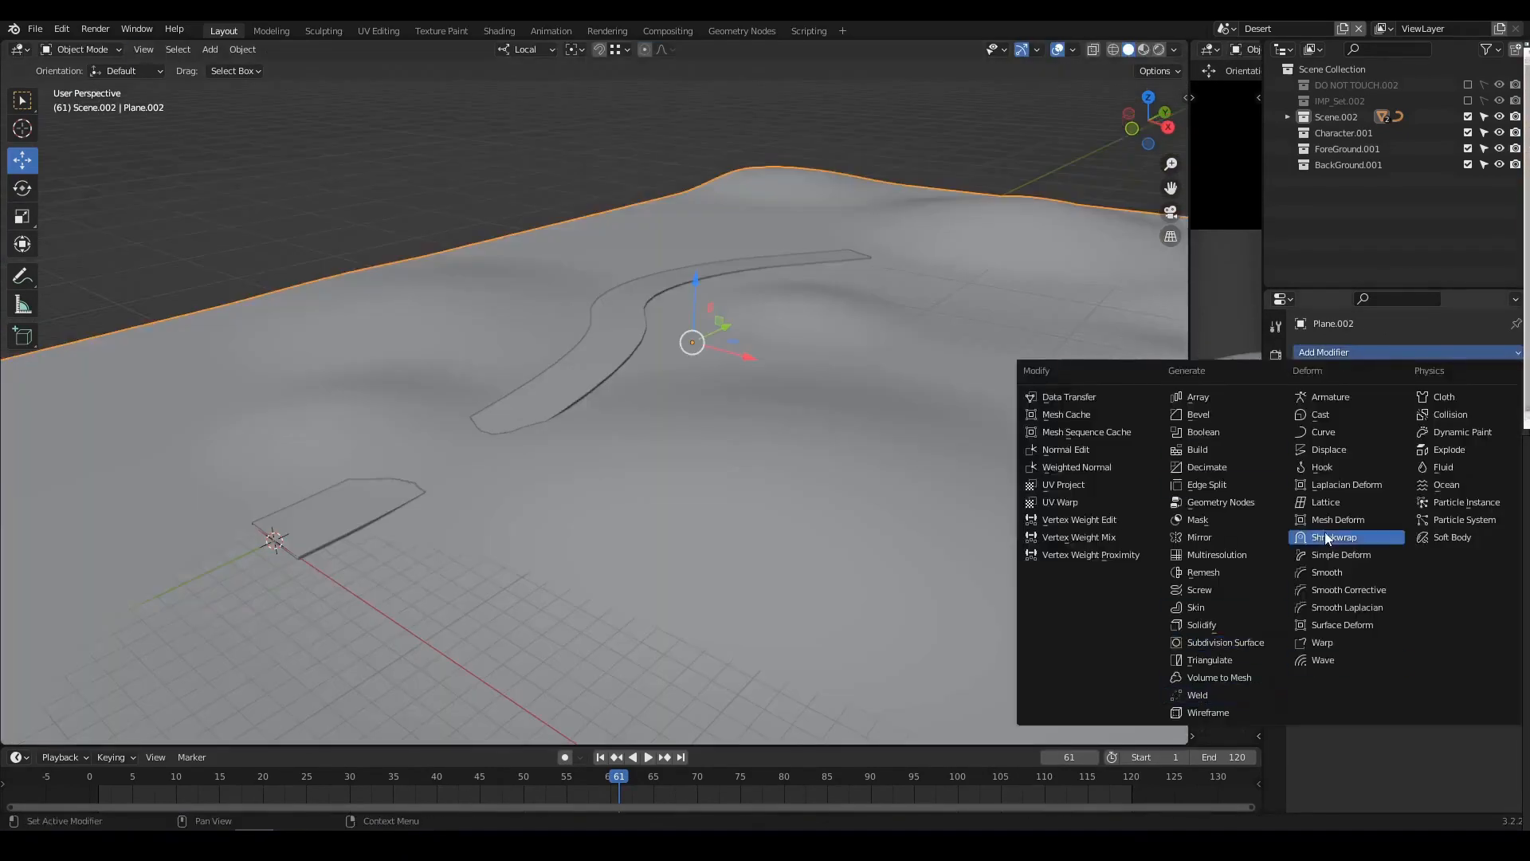
- Add a Shrinkwrap modifier to the terrain plane, projecting along Z in both directions onto the road object Cube.221
left_click(1326, 537)
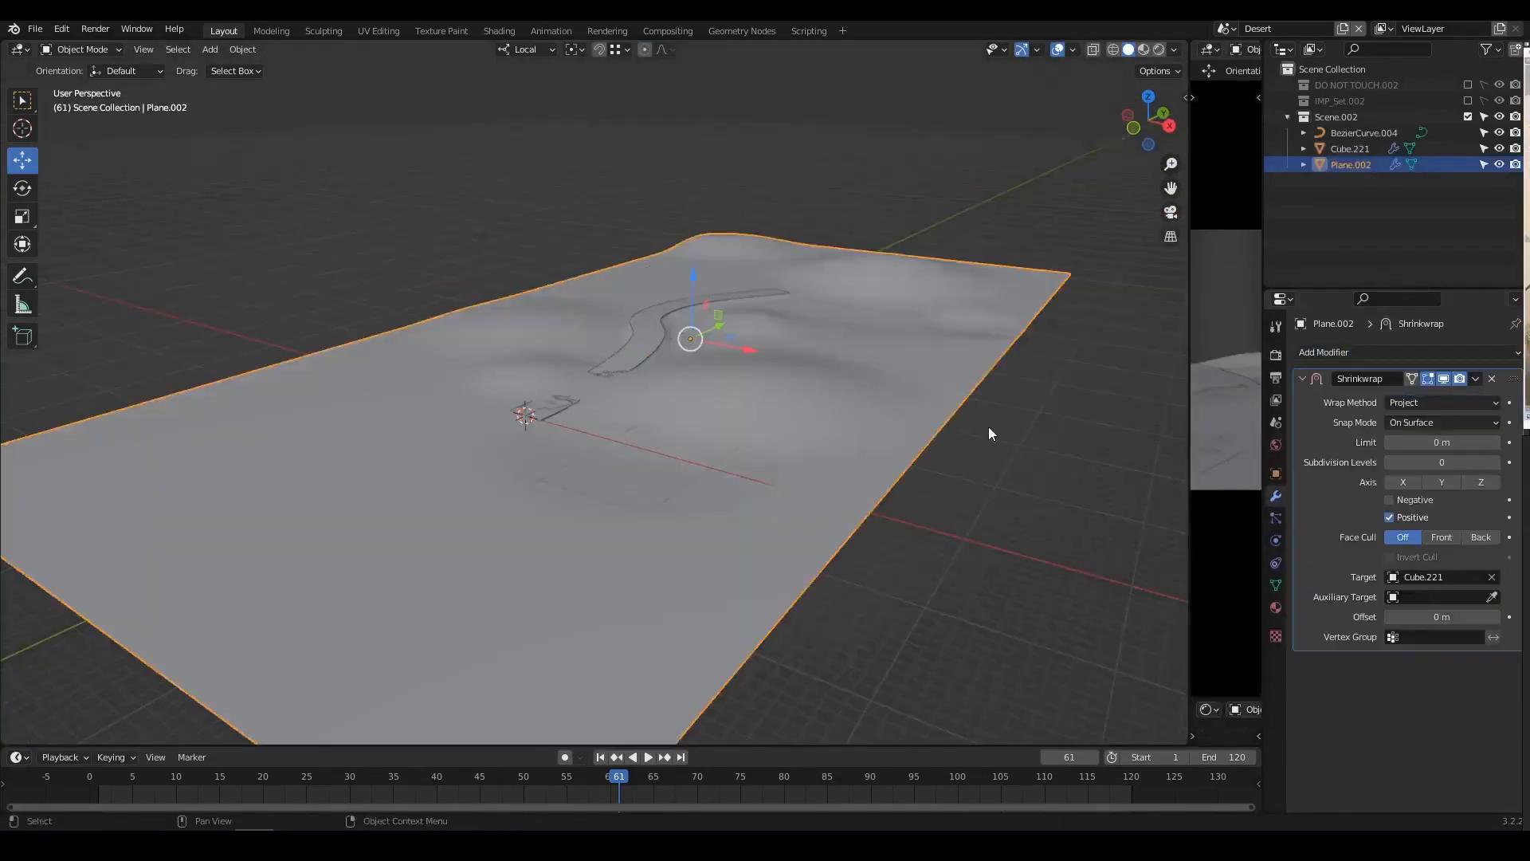
middle_click_drag(990, 430, 692, 391)
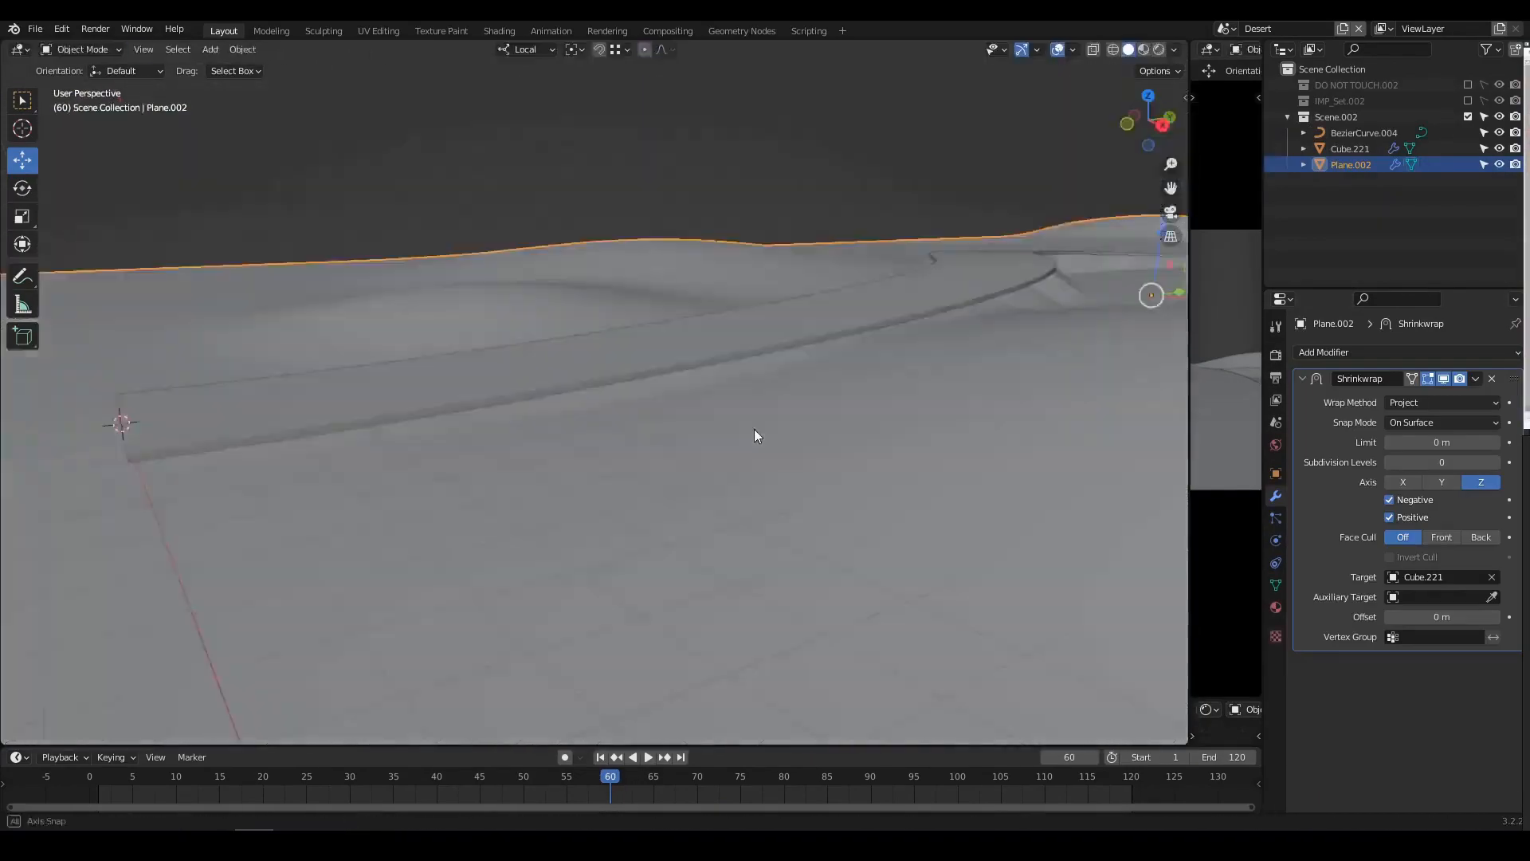
middle_click_drag(754, 429, 796, 490)
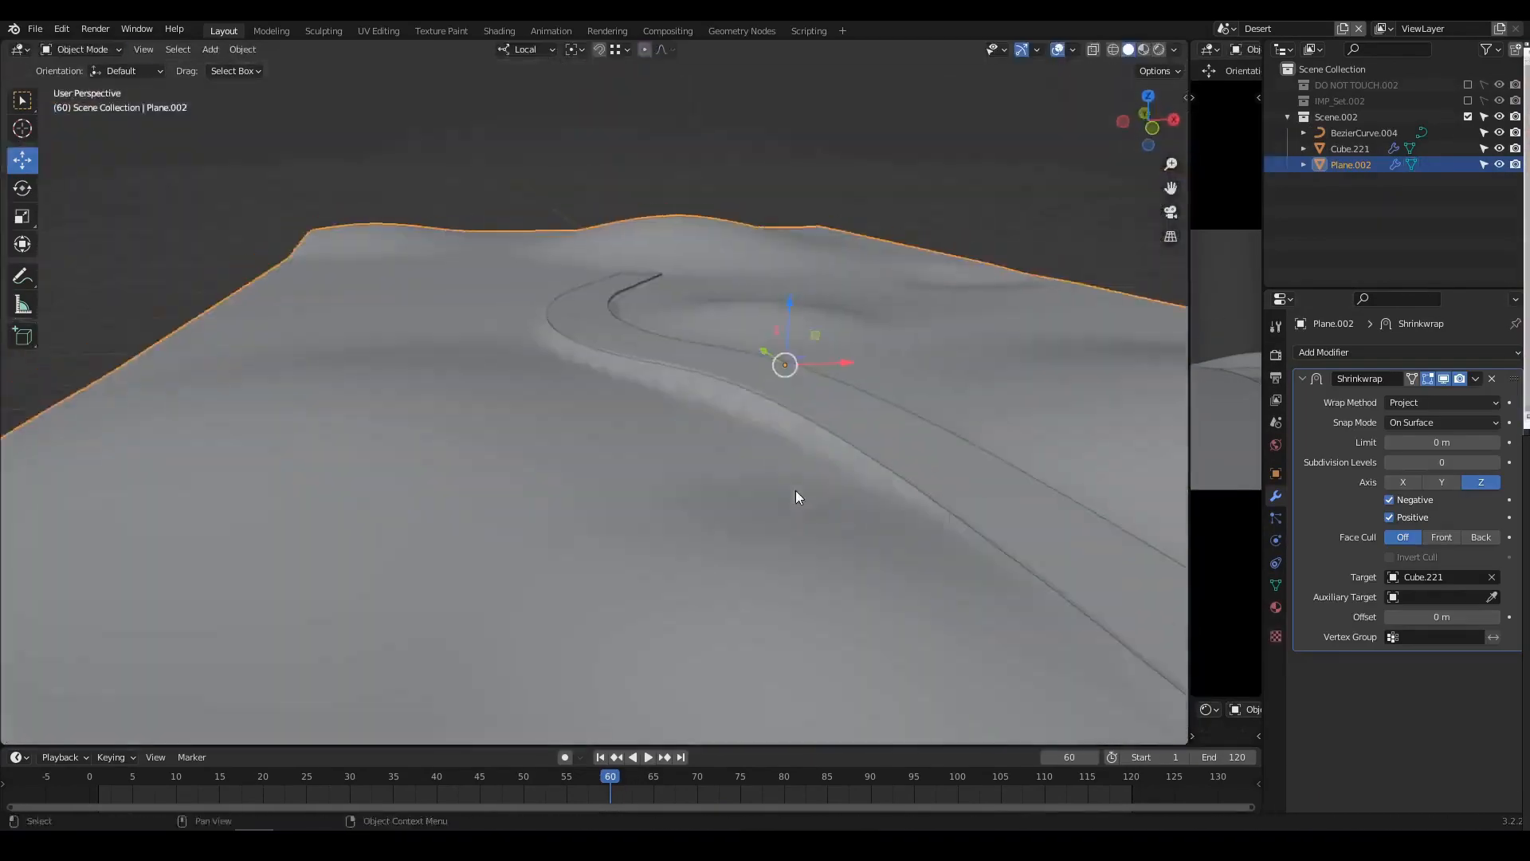
- Edit the terrain plane's mesh, moving its geometry beside the curved road
key("Tab")
key("g")
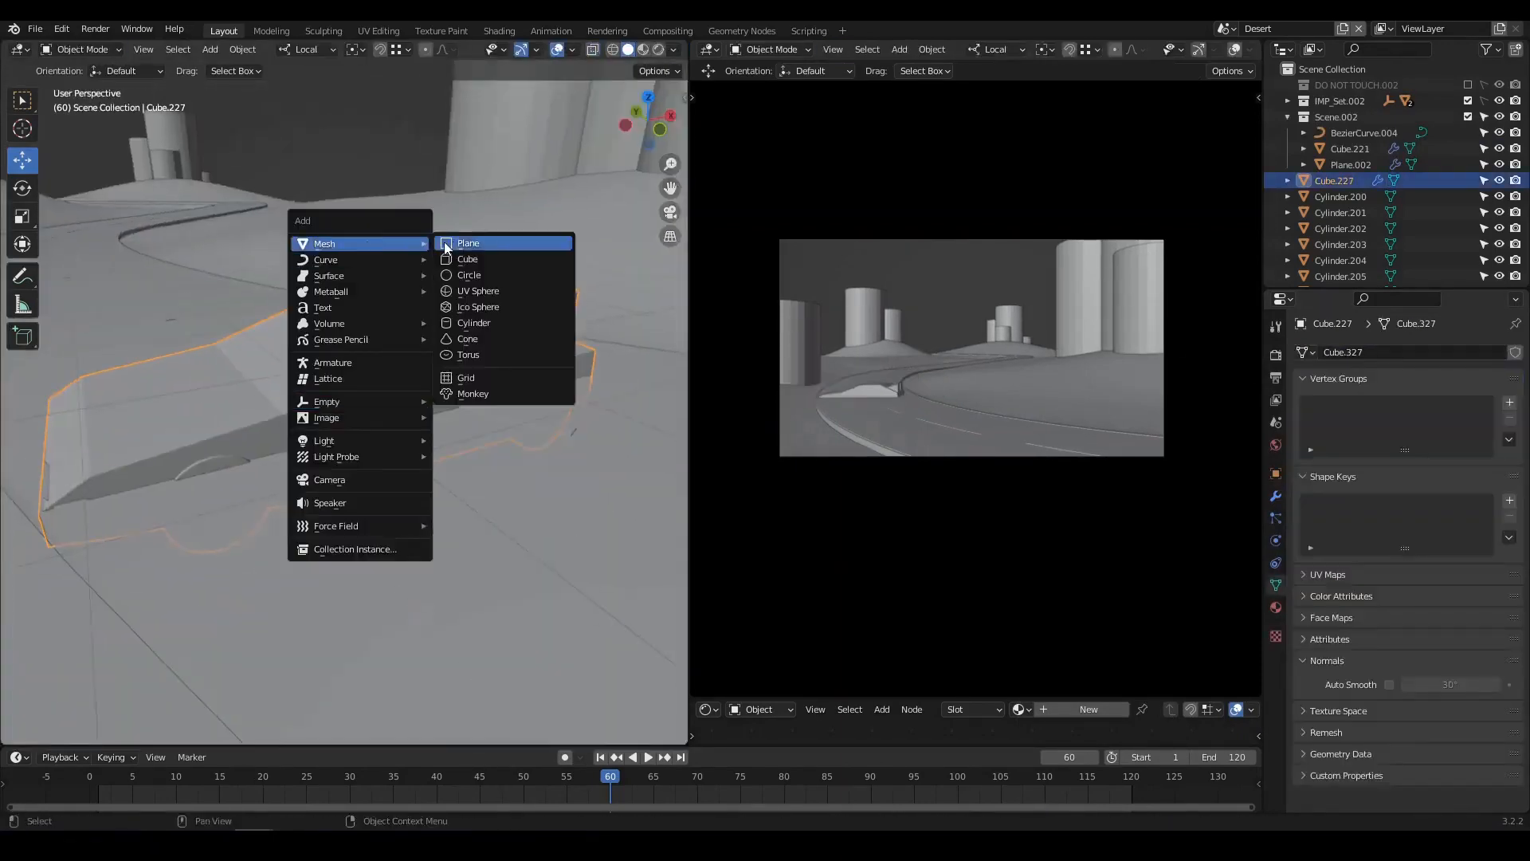
- Add an ico sphere at the car, give it a Follow Path constraint and open the constraint's target list
left_click(495, 307)
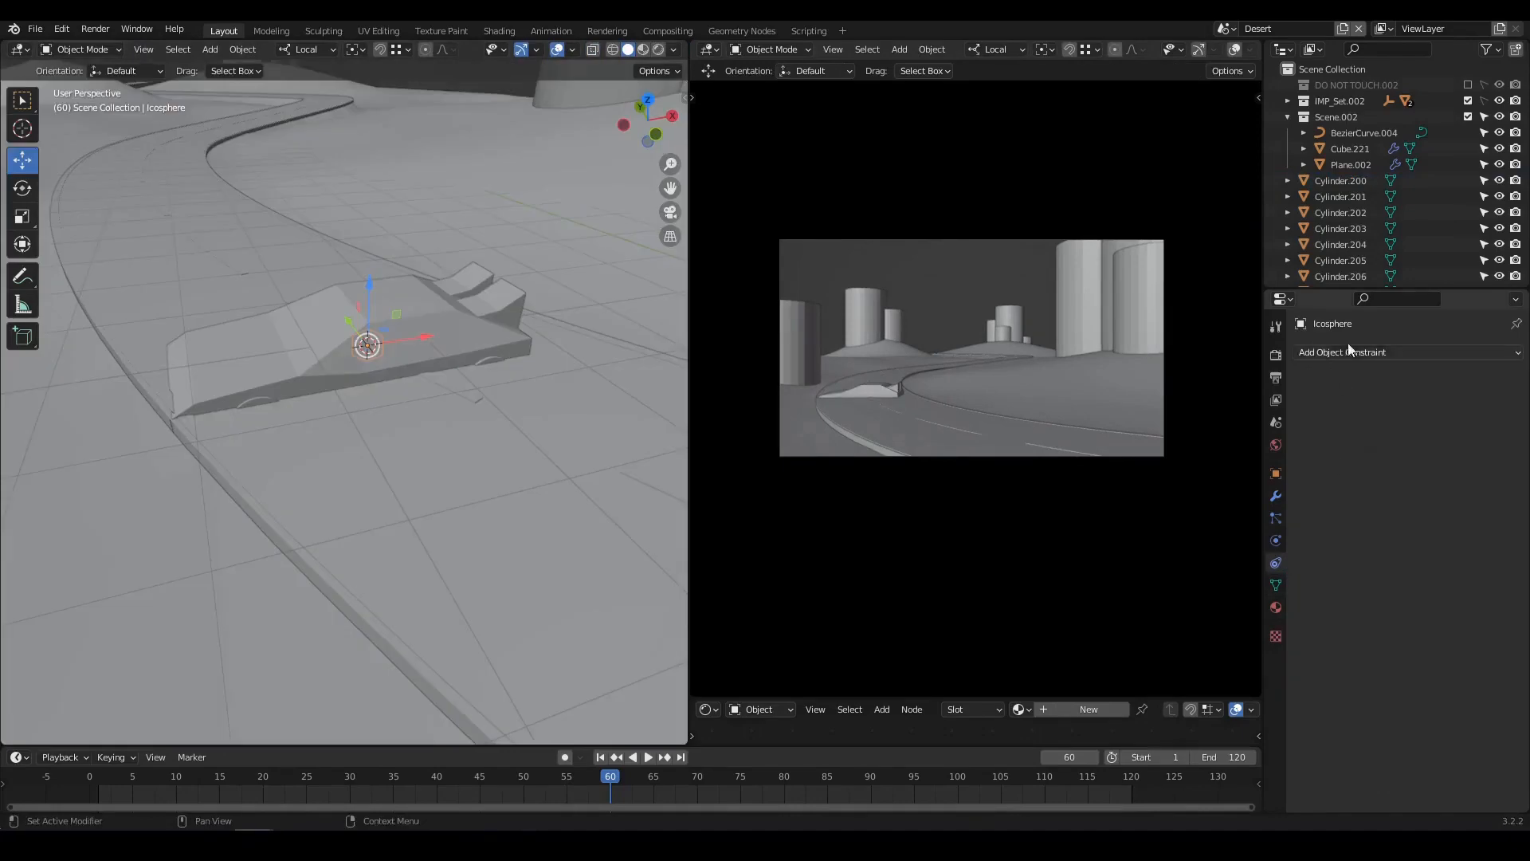
left_click(1347, 351)
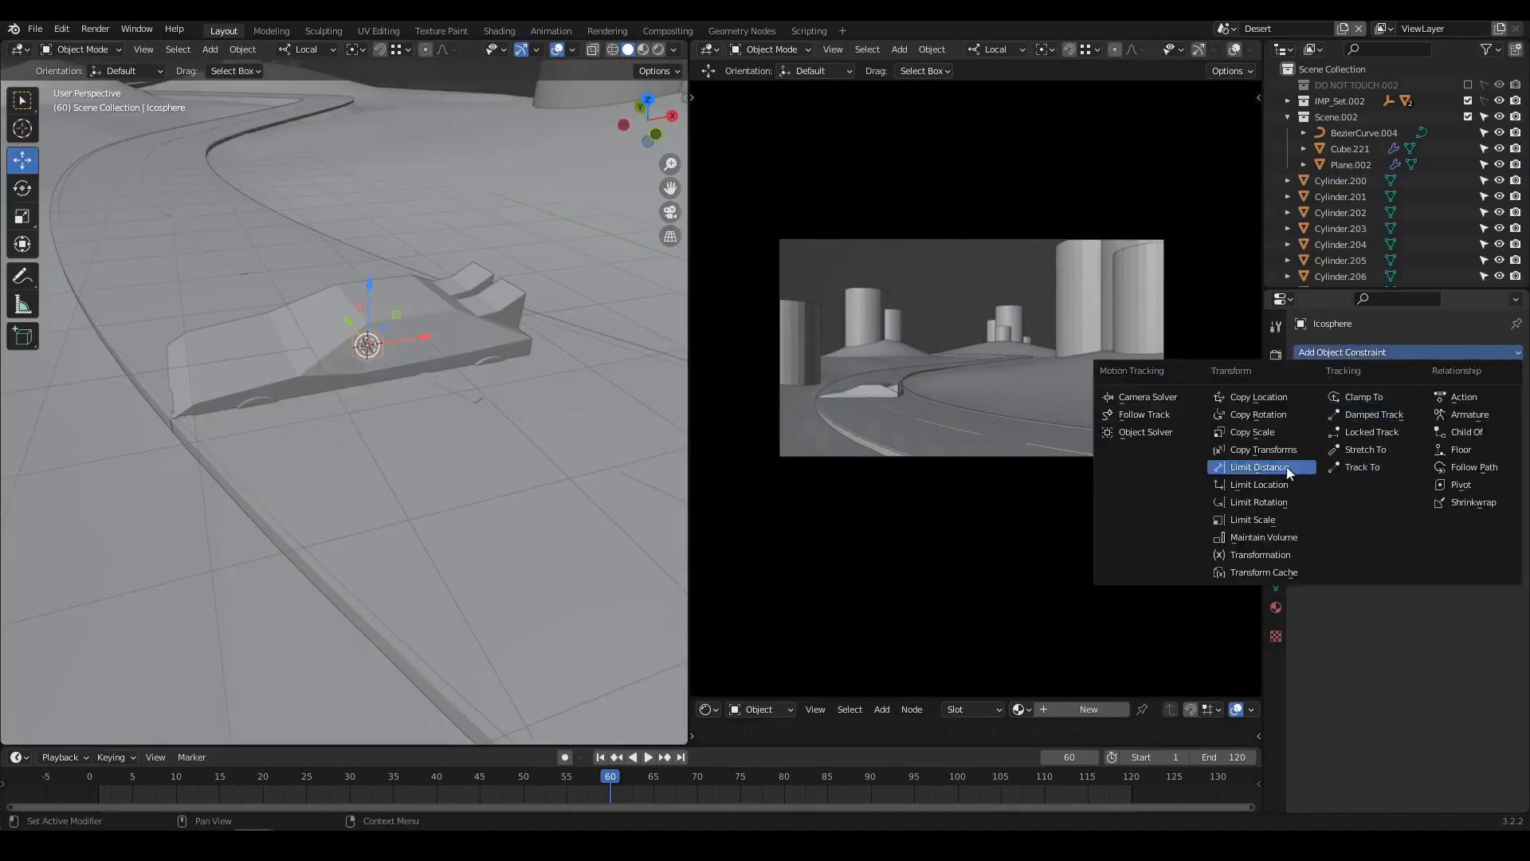
left_click(1466, 467)
left_click(1438, 402)
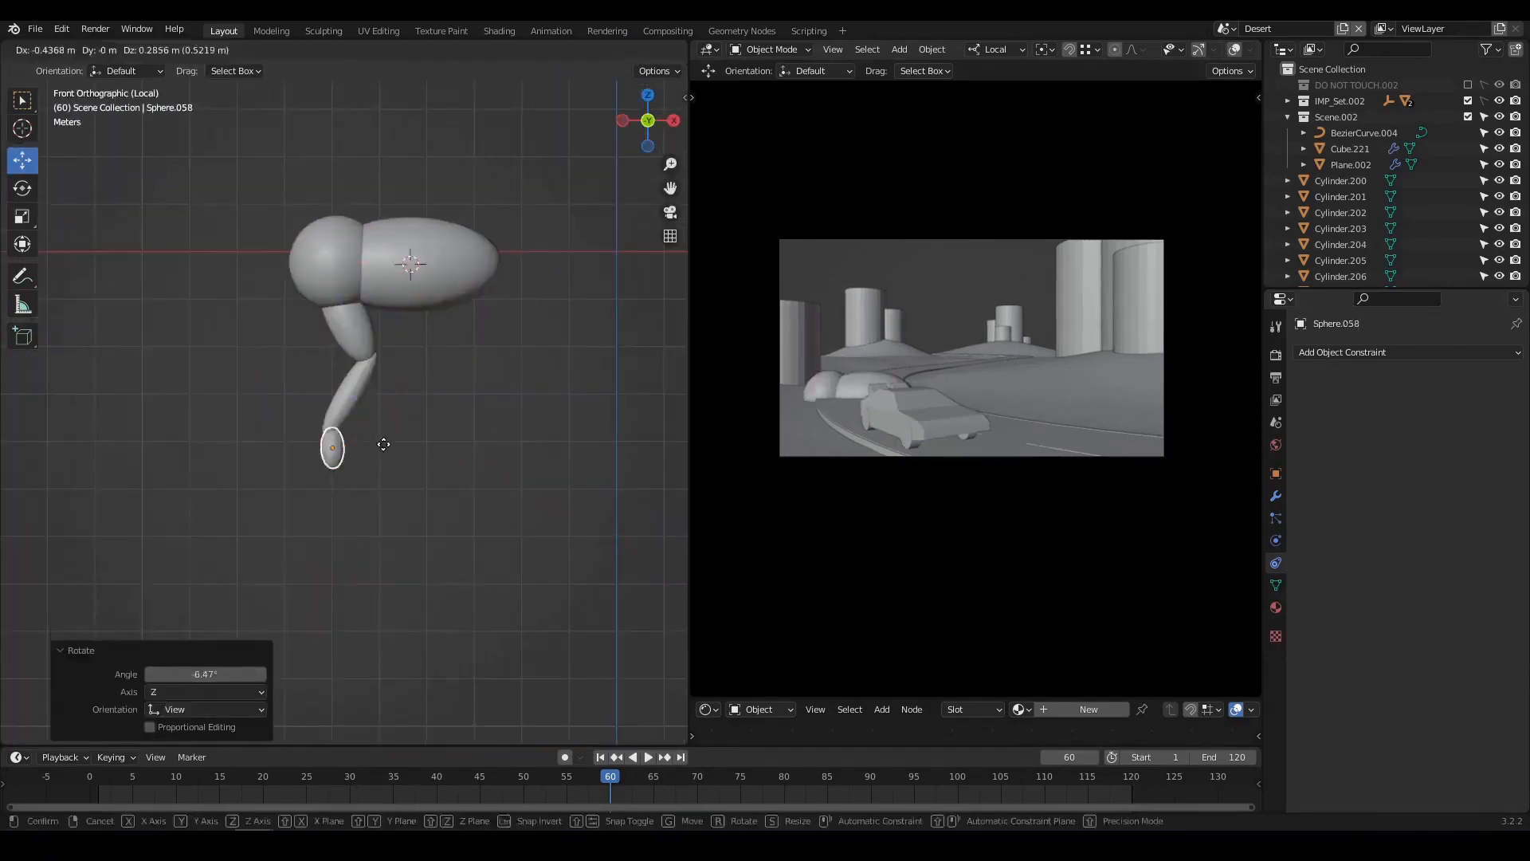
- Place the small ellipsoid foot at the end of the creature's leg and rotate it
left_click(467, 371)
key("r")
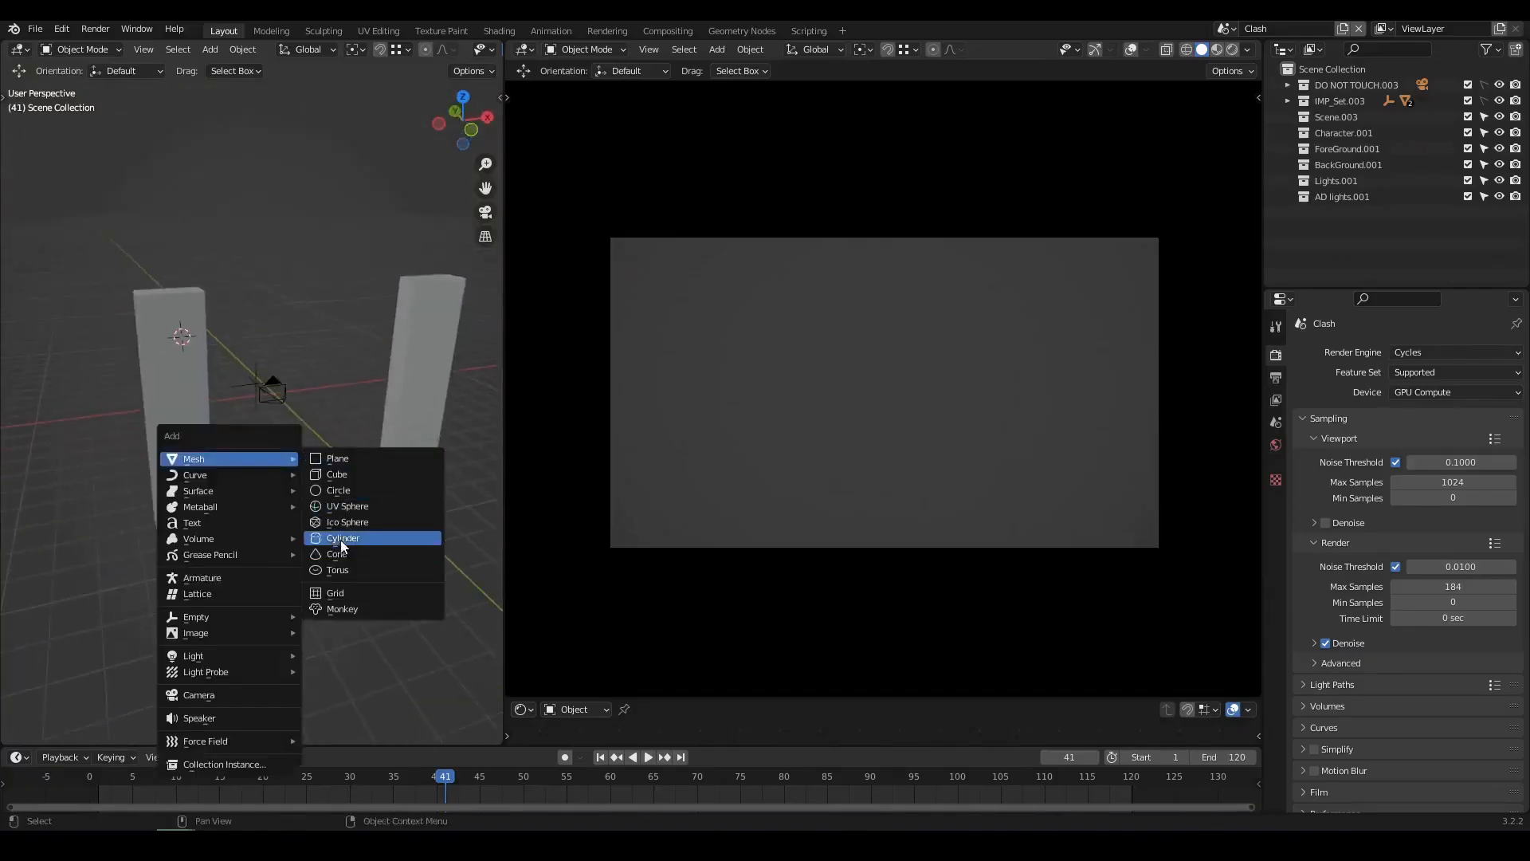
- Add a 32-vertex cylinder with 1 m radius and 2 m depth in the Clash scene and rotate it 90° about Y
left_click(341, 544)
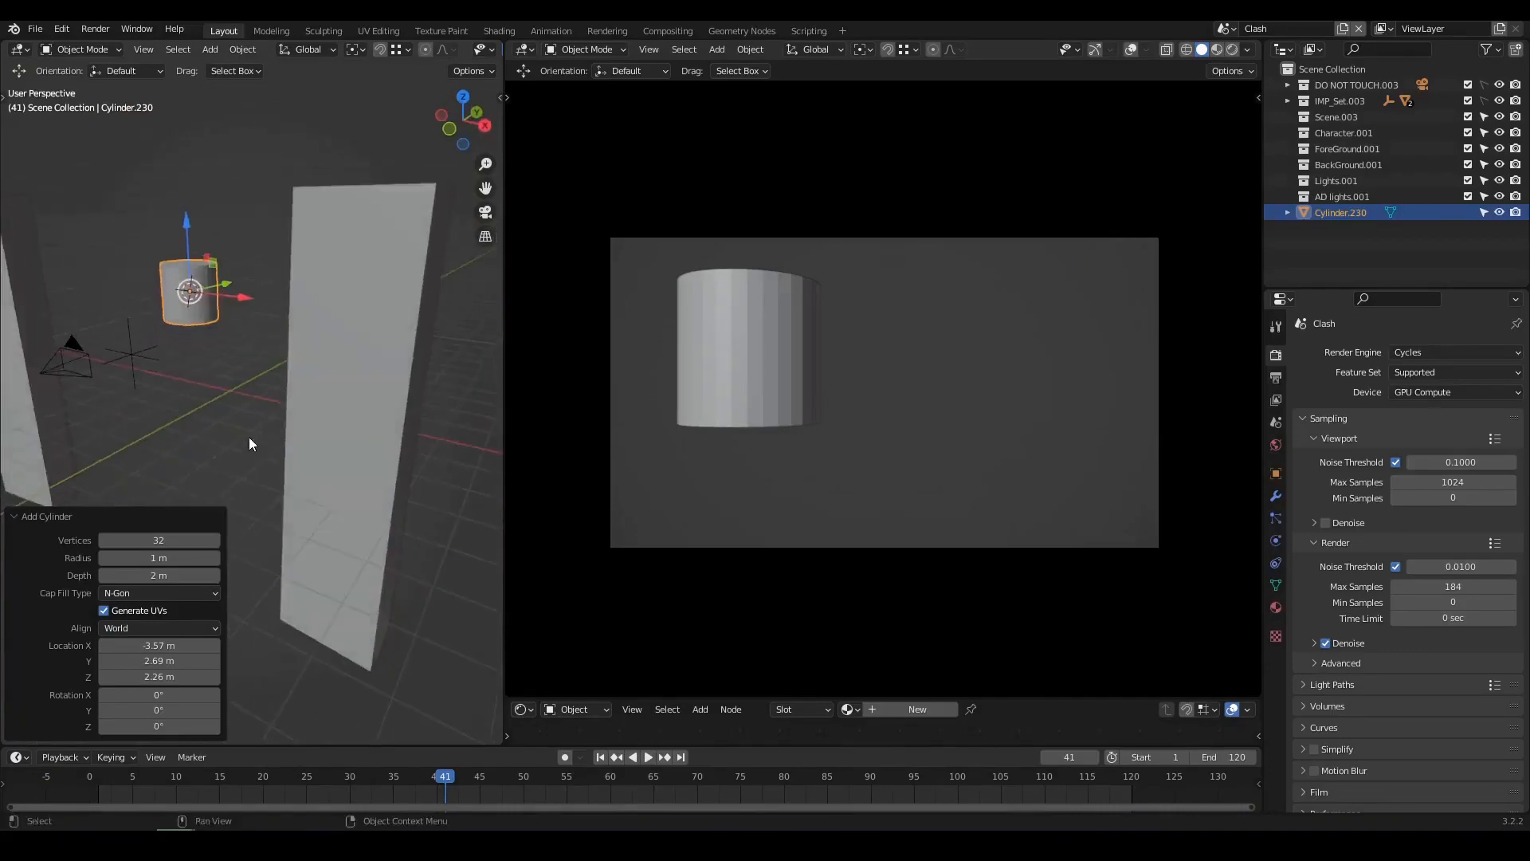
key("r")
key("y")
key("9")
key("0")
key("Return")
scroll(249, 436, "down", 6)
middle_click_drag(271, 395, 217, 399)
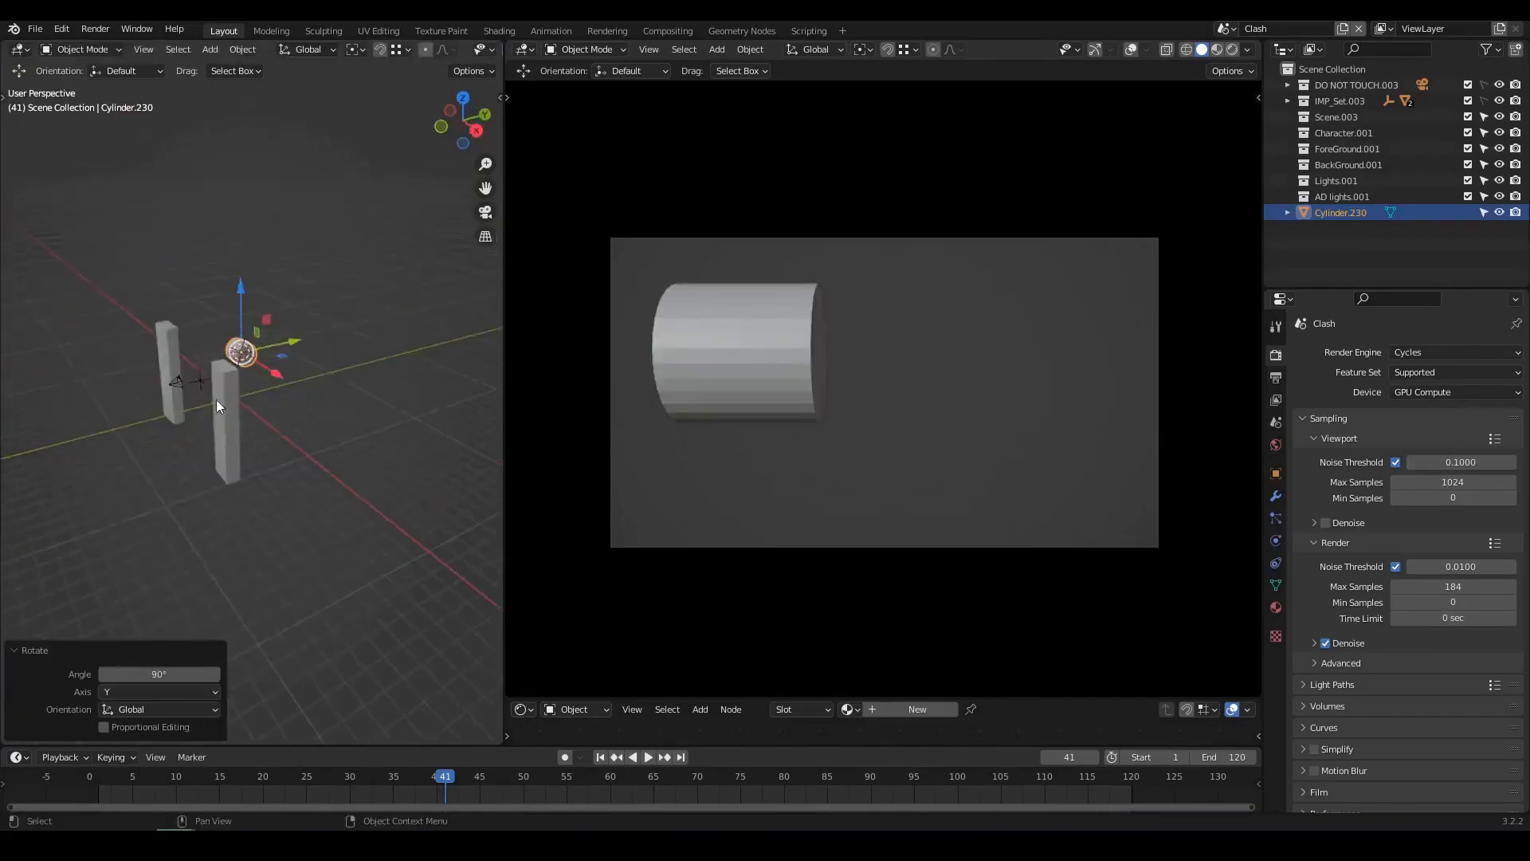
right_click(217, 399)
left_click(216, 399)
- Scale up the horizontal cylinder and stretch it along the X axis by about 1.99
key("s")
left_click(290, 428)
key("s")
key("y")
key("x")
left_click(309, 446)
key("s")
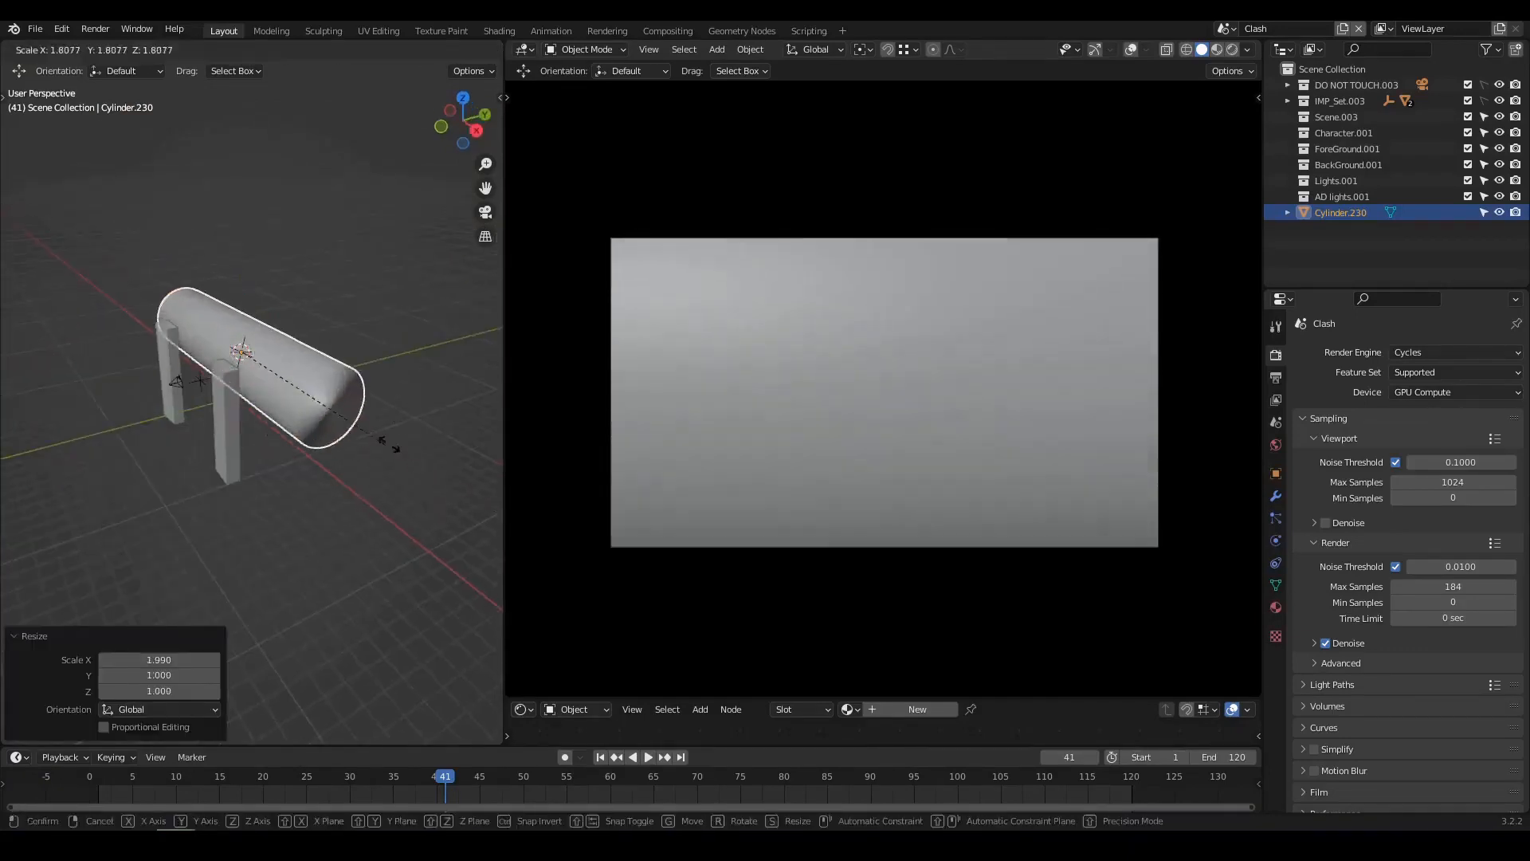
left_click(389, 440)
key("s")
middle_click_drag(390, 441, 333, 430)
left_click(390, 439)
- Move the enlarged cylinder within the YZ plane to serve as curved ground in the camera view
scroll(274, 430, "down", 4)
key("g")
key("shift+x")
left_click(319, 470)
scroll(245, 420, "up", 3)
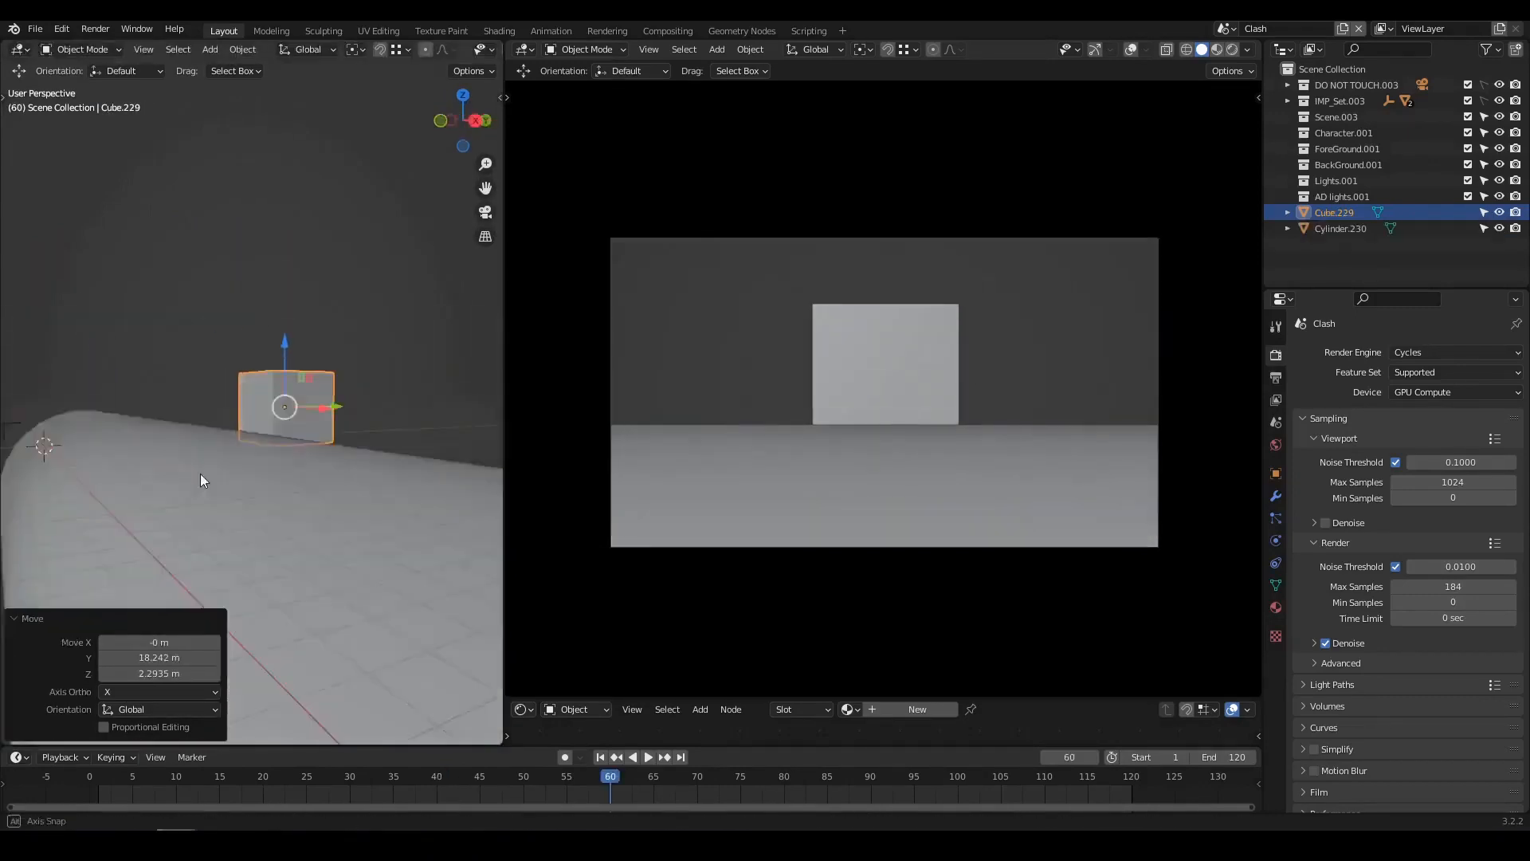
- Move the cube on the large ground cylinder along X and Z, and rescale it
middle_click_drag(199, 473, 124, 449)
left_click(316, 495)
scroll(317, 478, "up", 3)
key("g")
key("x")
left_click(254, 464)
key("g")
key("z")
left_click(265, 367)
middle_click_drag(265, 367, 291, 437)
key("s")
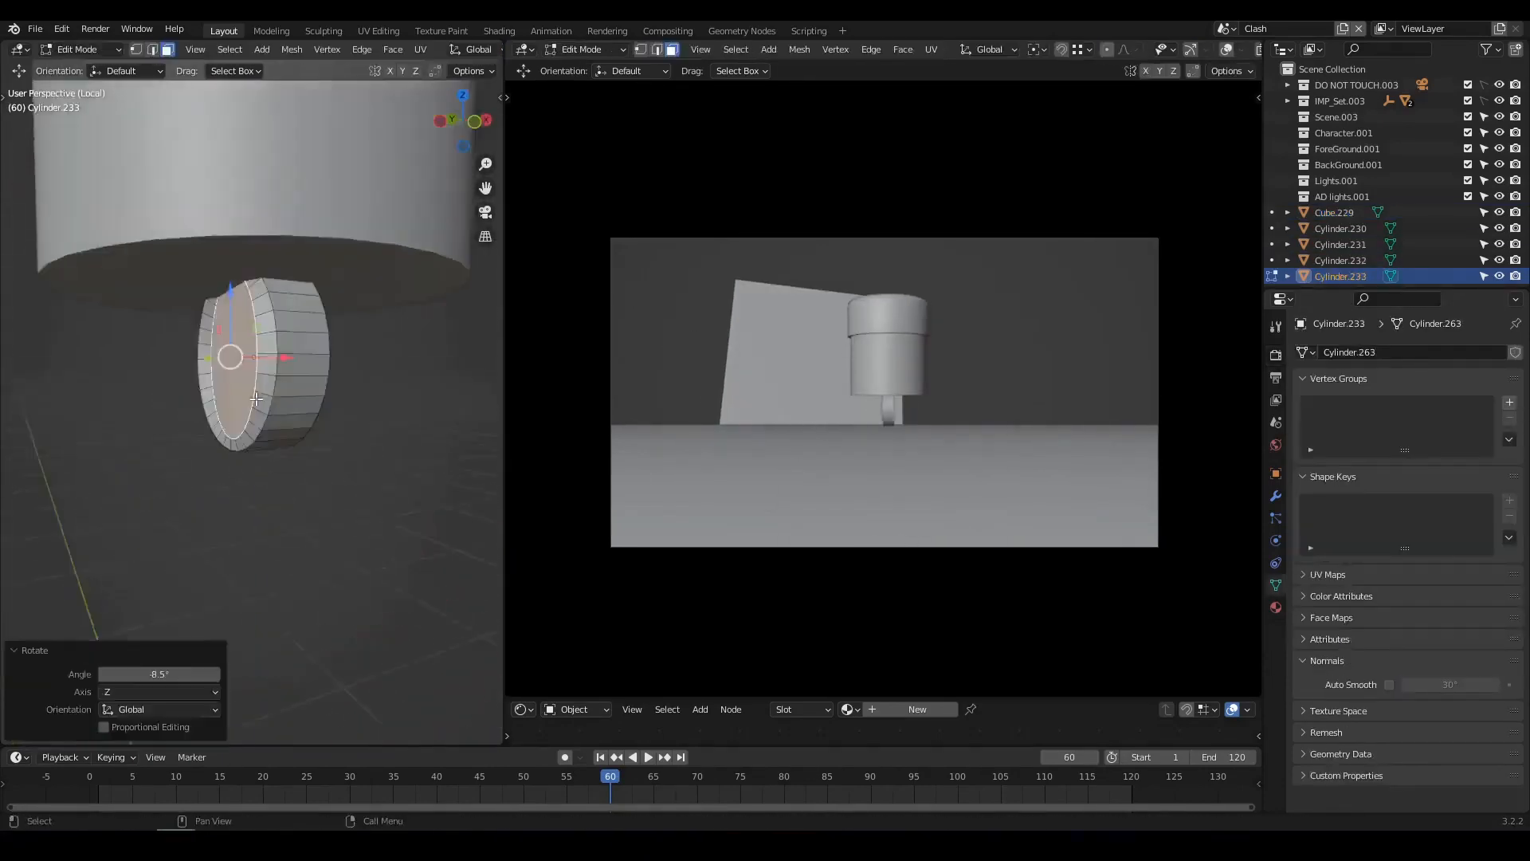
- Add mesh parts for the blockout head's features and bevel the selected edges of its helmet
key("shift+a")
mouse_move(272, 429)
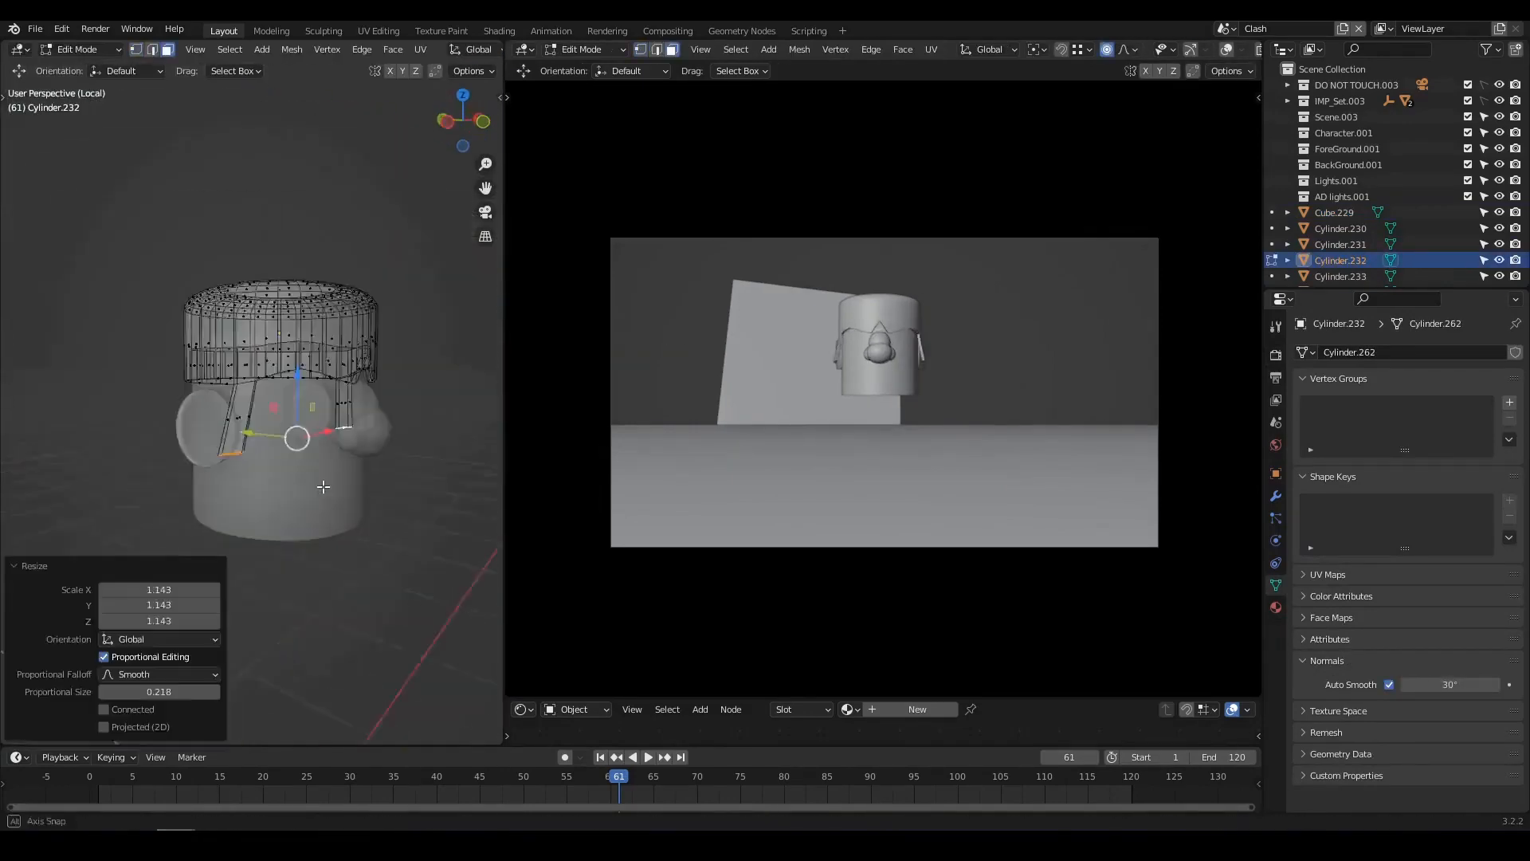
key("ctrl+b")
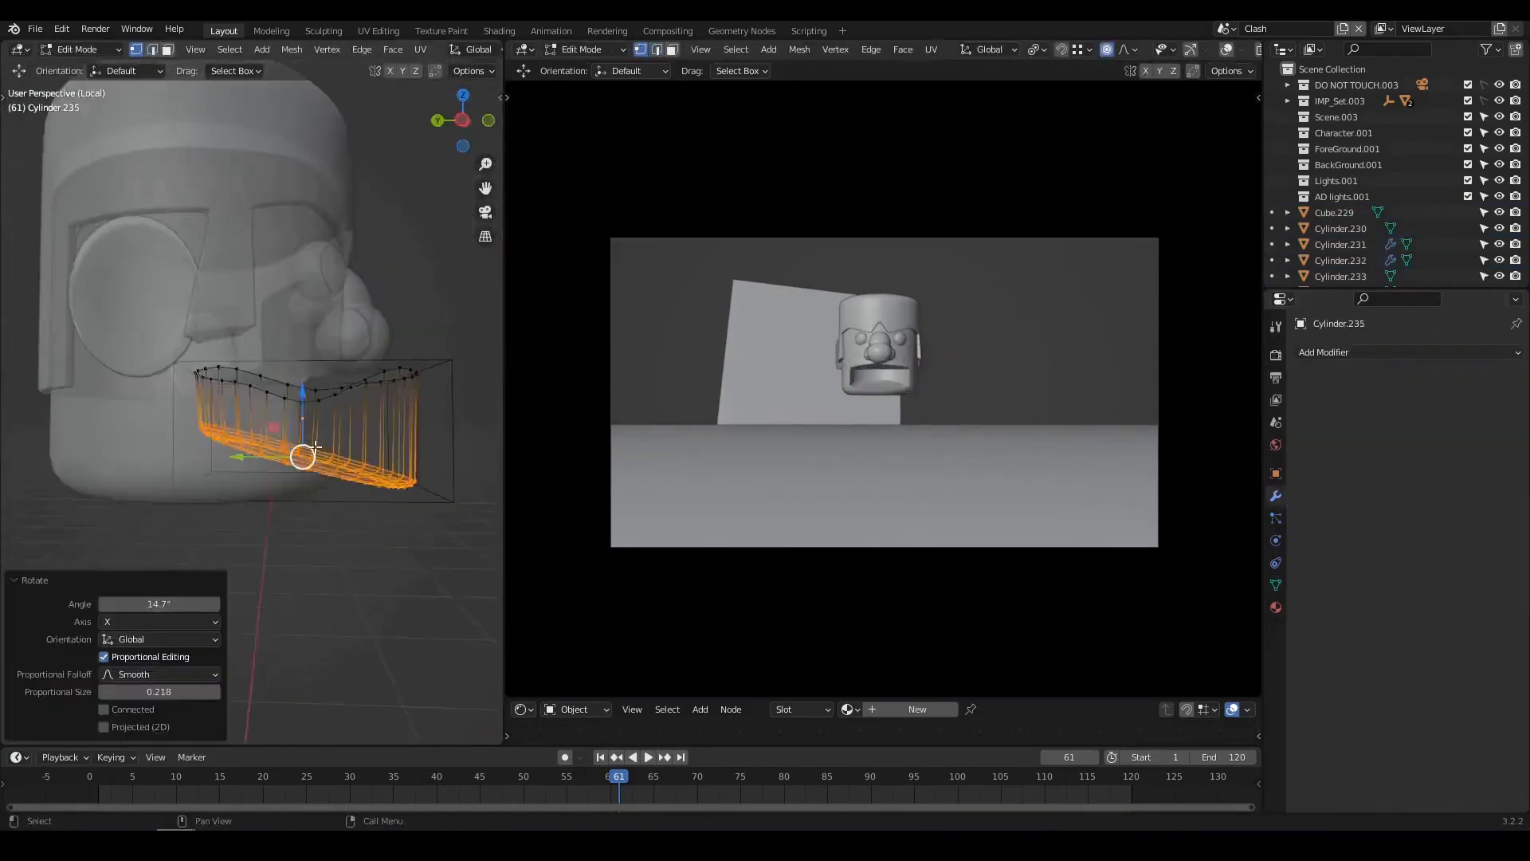
key("shift+a")
mouse_move(268, 463)
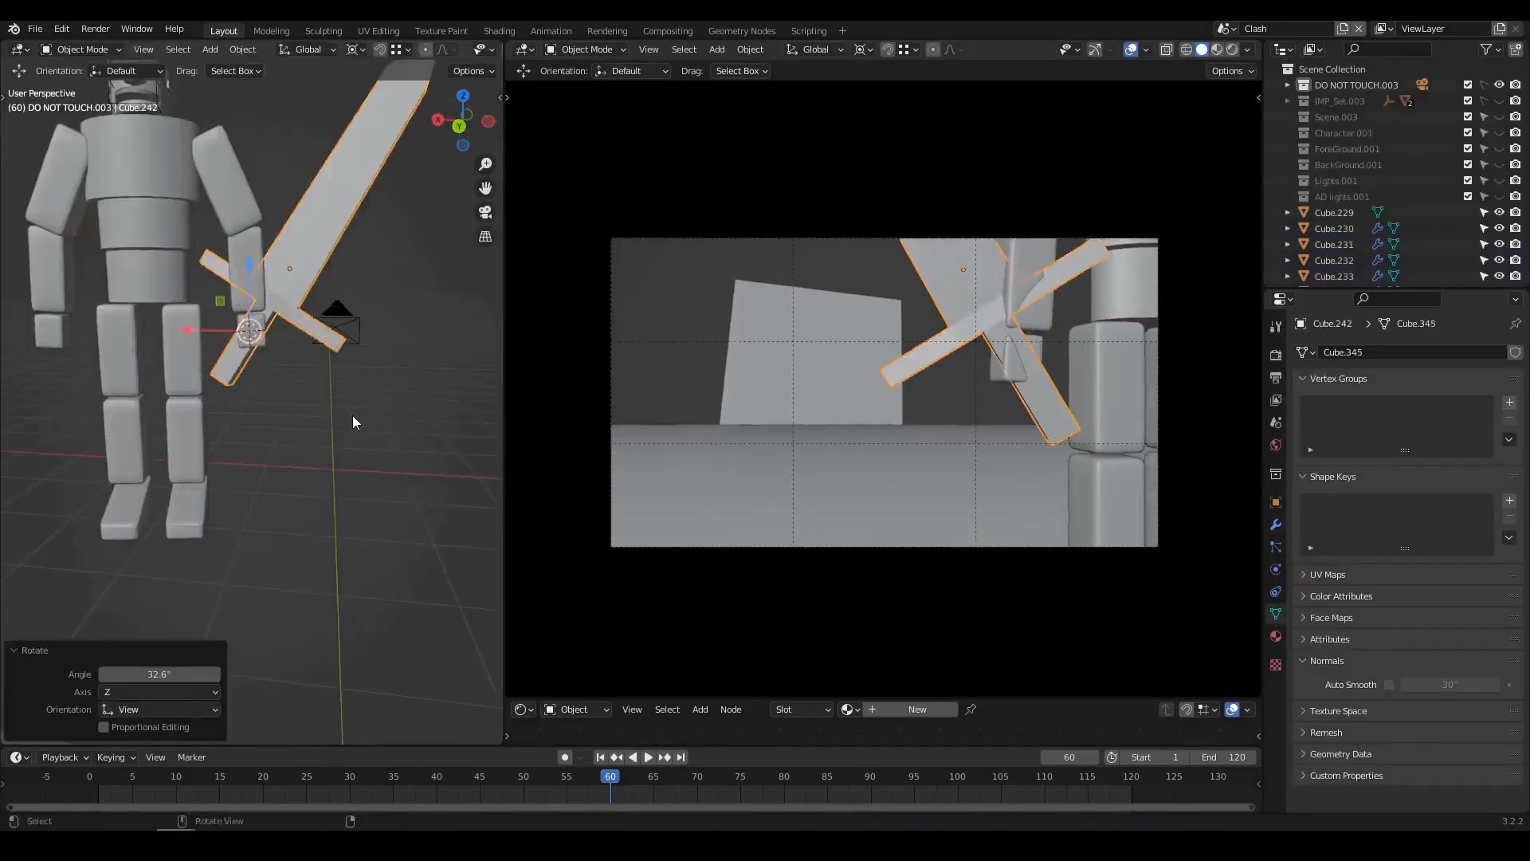
- Rotate the sword at the standing figure's hand by about -43.3° around its local Z axis
mouse_move(352, 422)
middle_mouse_down()
mouse_move(209, 476)
mouse_move(376, 403)
middle_mouse_up()
key("r")
key("z")
key("z")
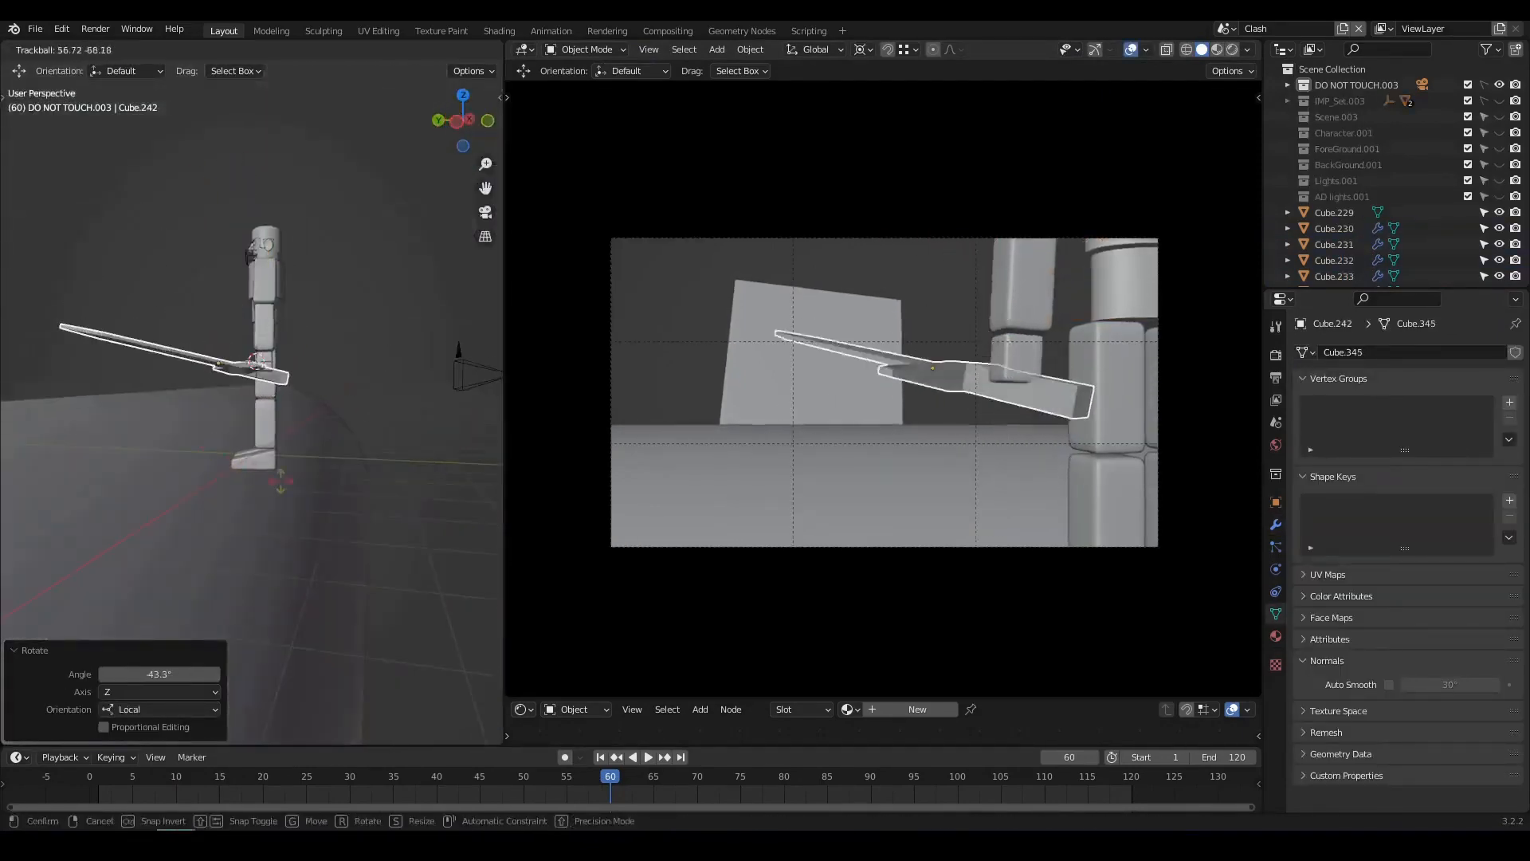